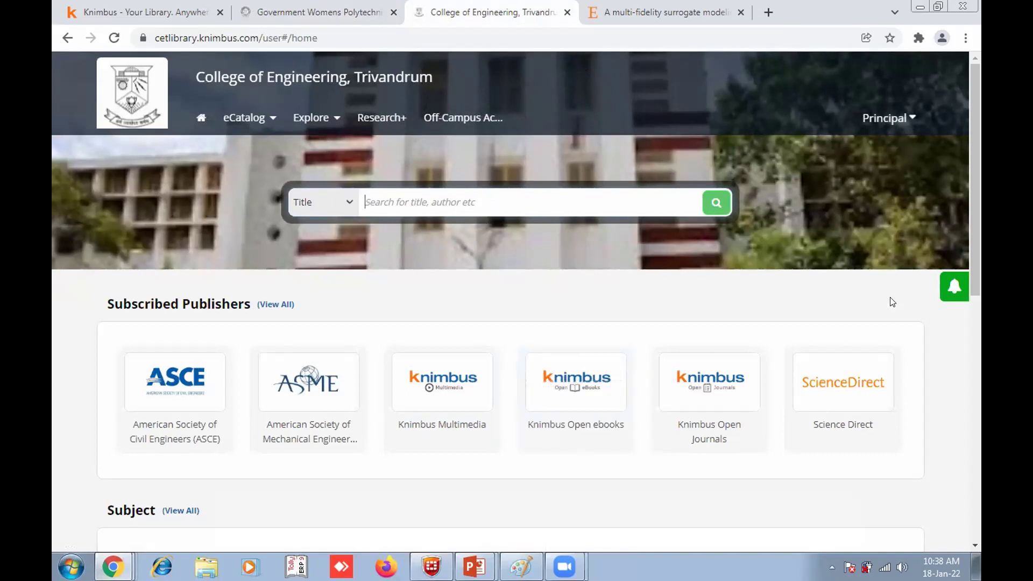
# Step: Search the library catalogue by title for "mechanics"
pyautogui.write('appli')
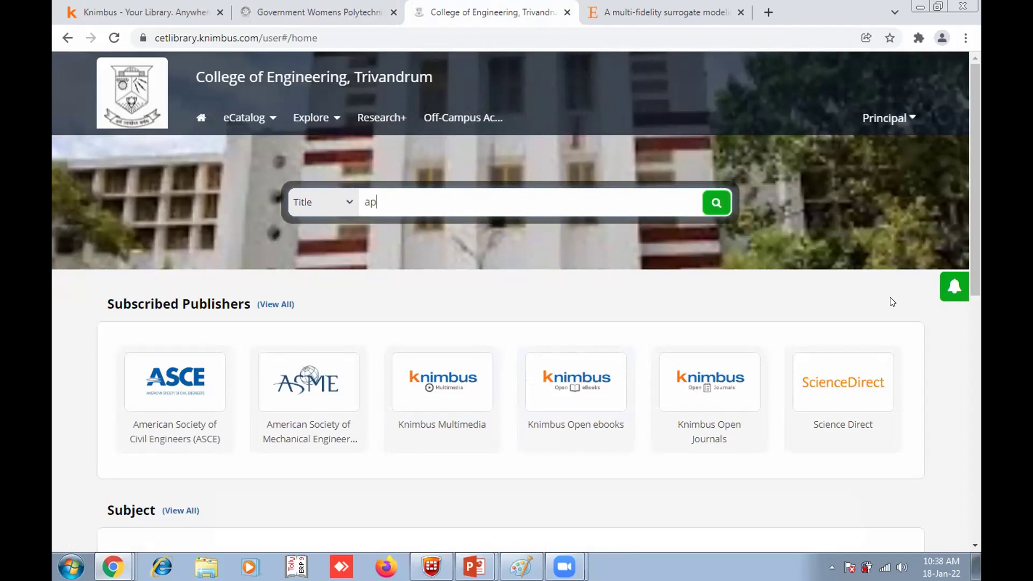
pyautogui.press('BackSpace')
pyautogui.press('BackSpace')
pyautogui.press('BackSpace')
pyautogui.press('BackSpace')
pyautogui.press('BackSpace')
pyautogui.write('medhanics')
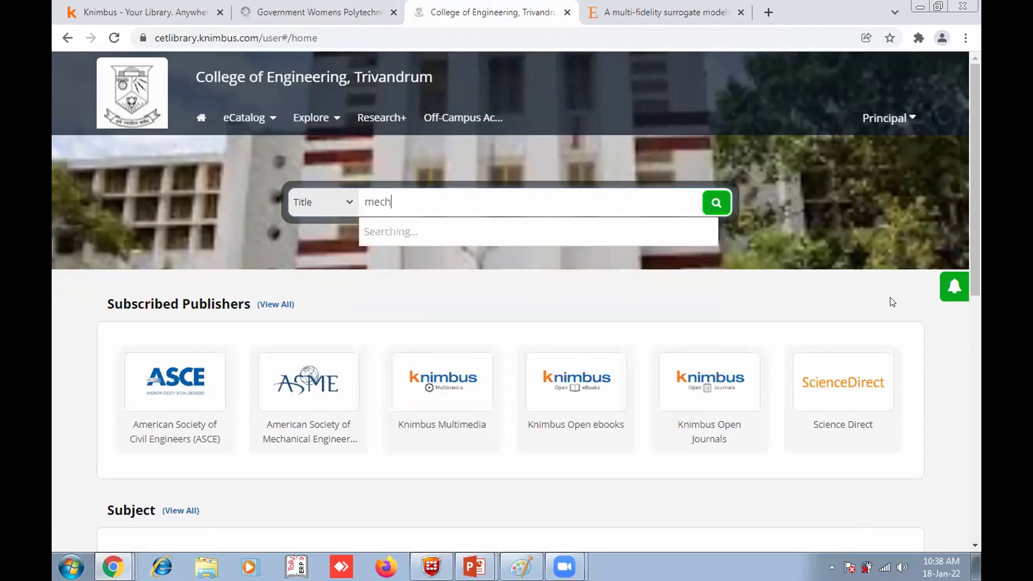
pyautogui.press('Return')
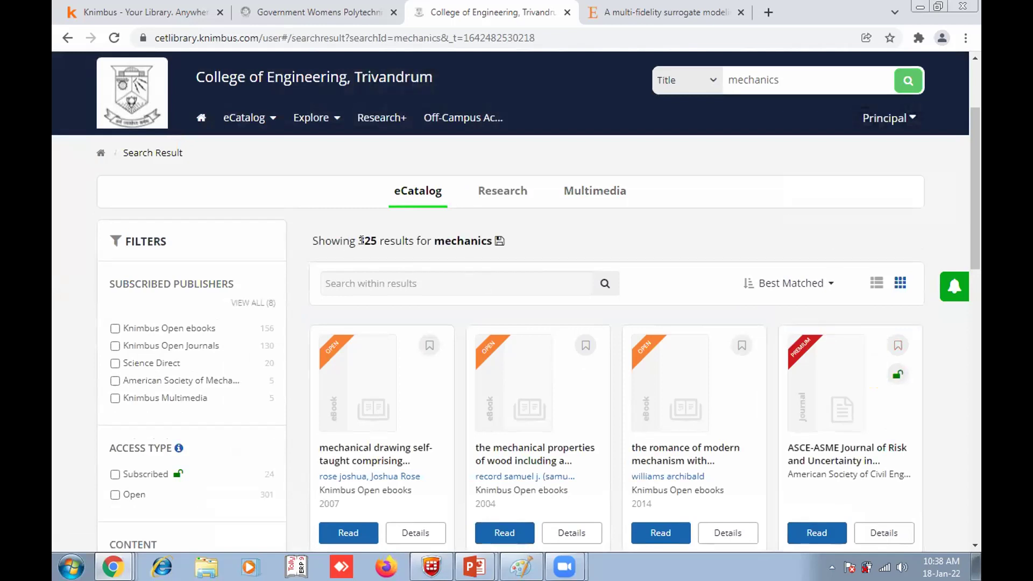
# Step: Highlight the result count, and view the complete list of subscribed publishers available as filters
pyautogui.moveTo(352, 237); pyautogui.dragTo(375, 239)
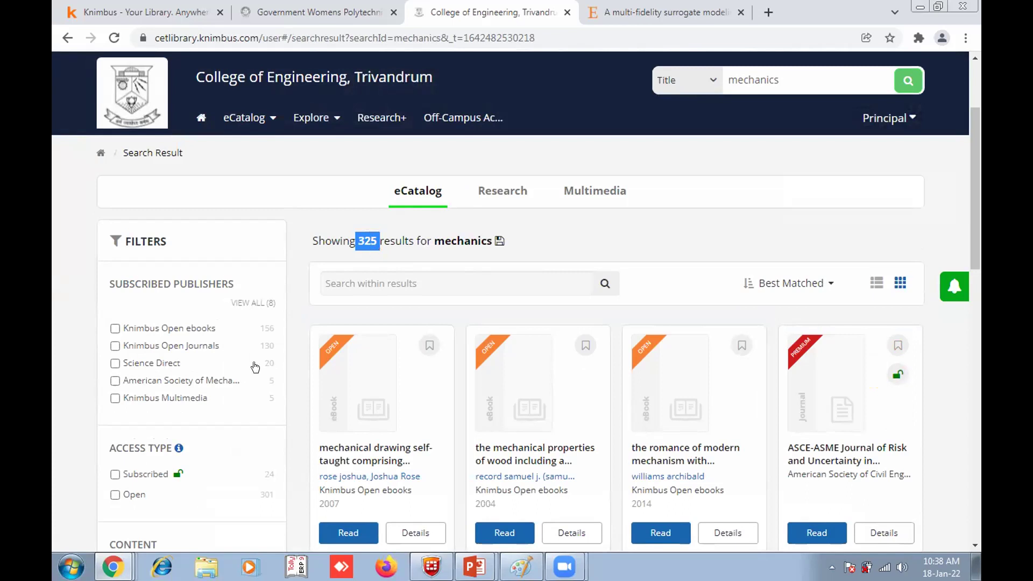
pyautogui.click(244, 306)
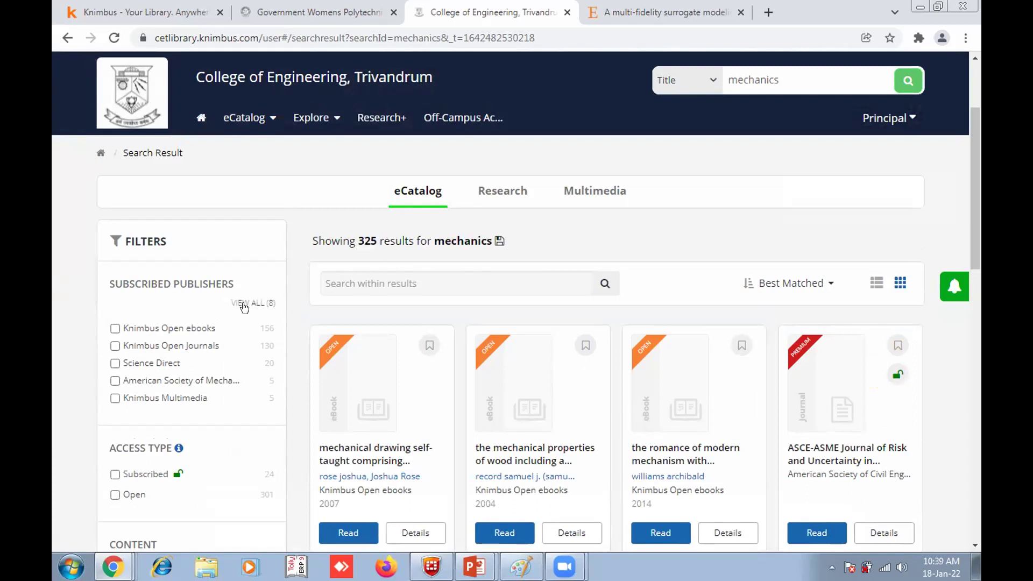
pyautogui.click(241, 309)
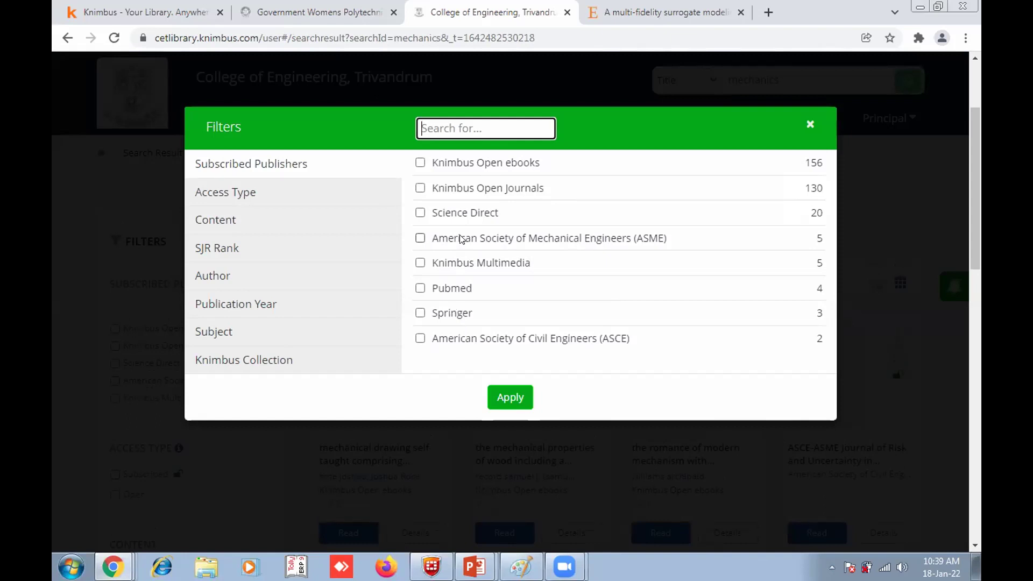
pyautogui.click(810, 125)
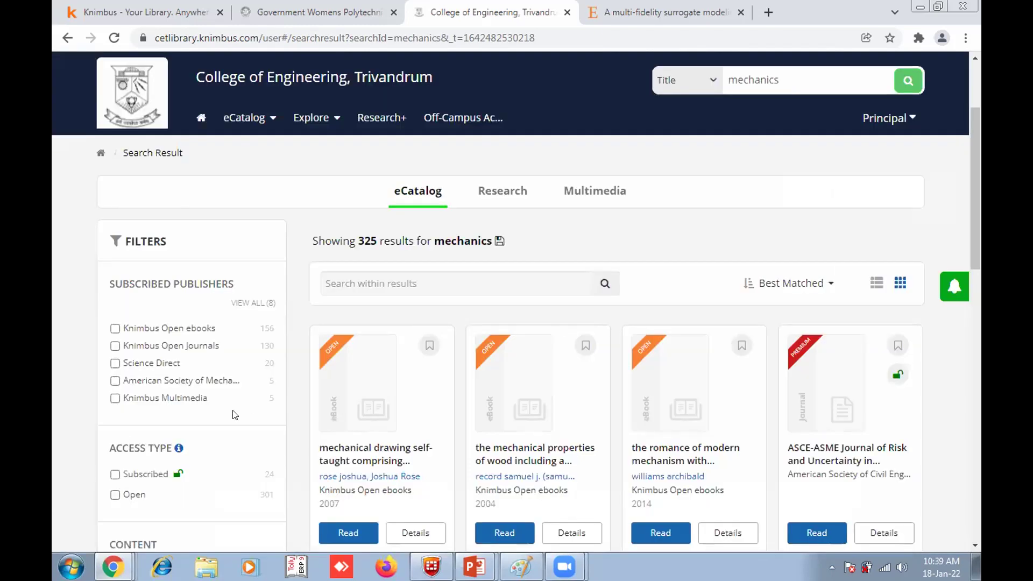
# Step: Examine the result filters for publishers, access type, content, SJR rank and author, plus the field for searching within the results
pyautogui.scroll(-3, 178, 334)
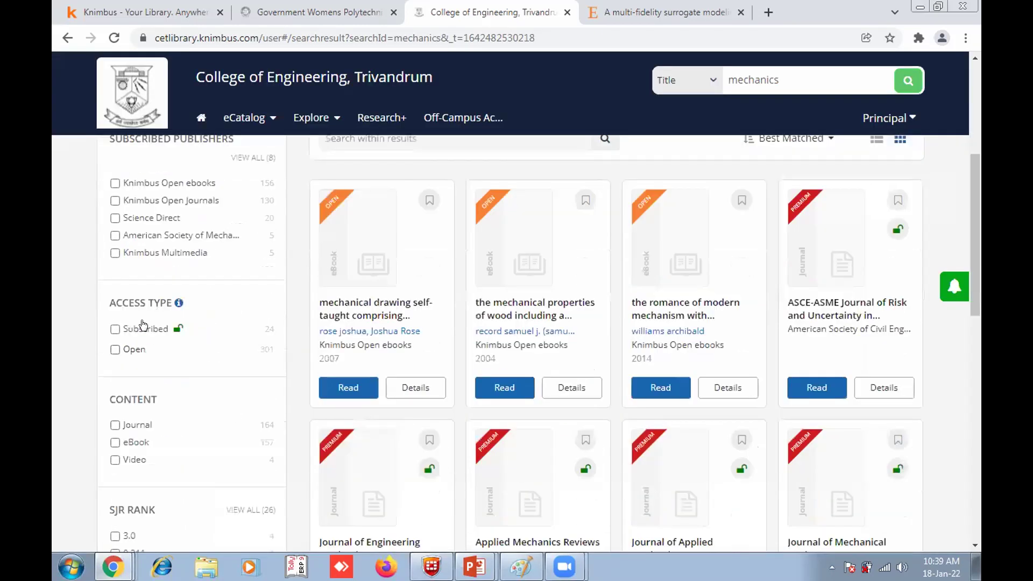
pyautogui.scroll(3, 301, 280)
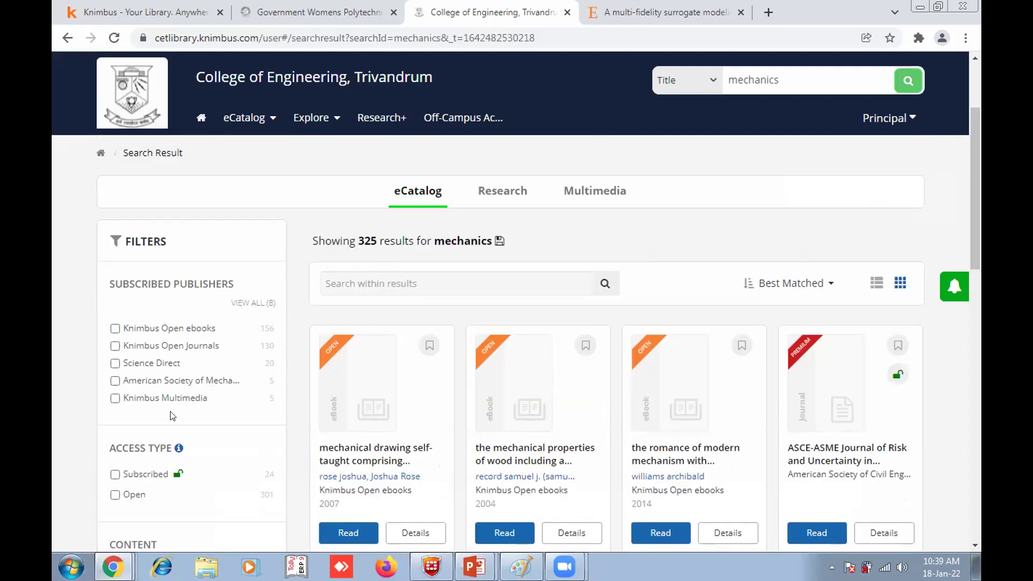
pyautogui.scroll(-3, 172, 416)
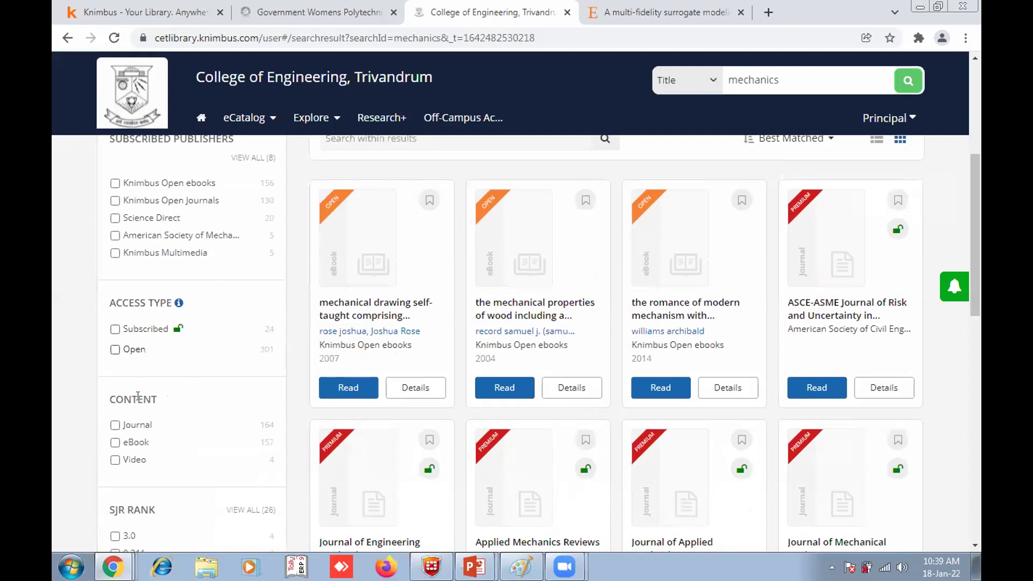
pyautogui.scroll(-1, 138, 396)
pyautogui.scroll(3, 138, 402)
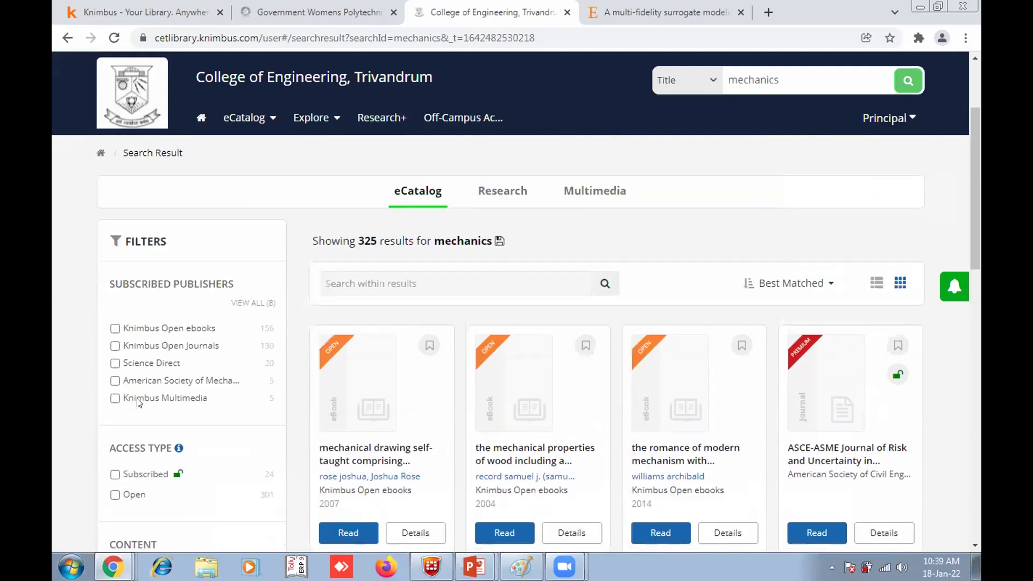
pyautogui.scroll(-4, 139, 402)
pyautogui.scroll(-1, 138, 339)
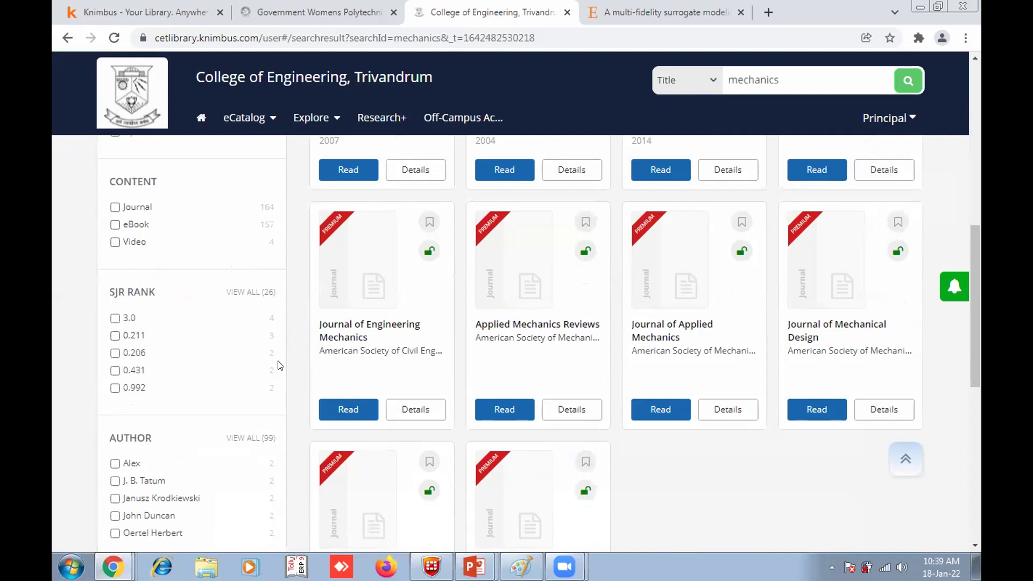
pyautogui.scroll(5, 279, 366)
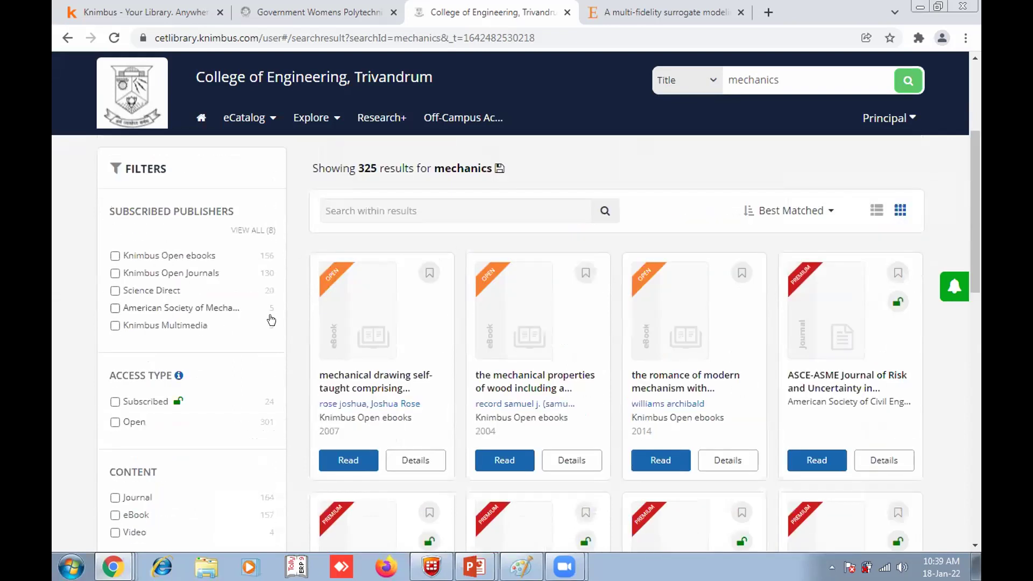
pyautogui.click(387, 213)
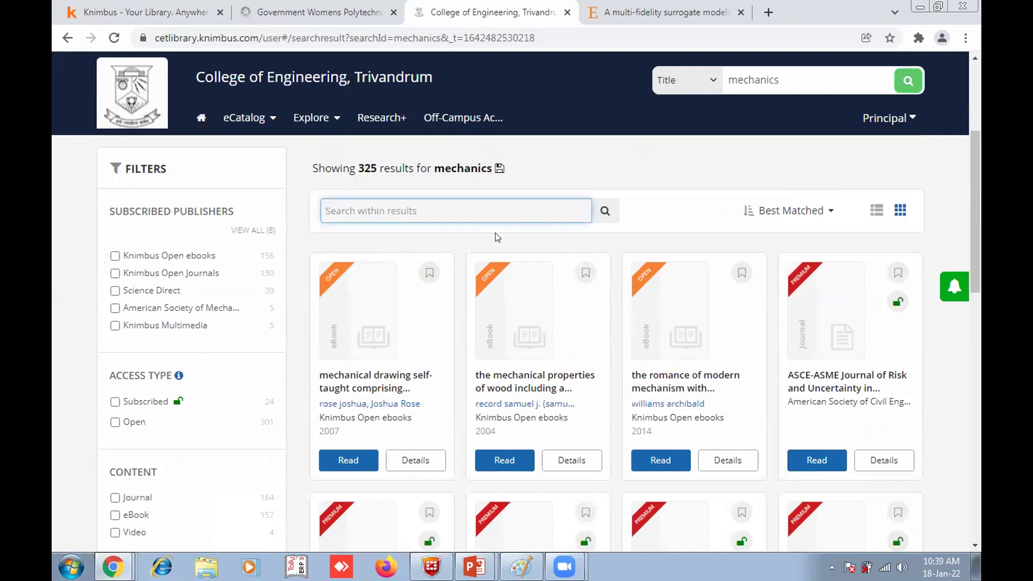
pyautogui.click(588, 163)
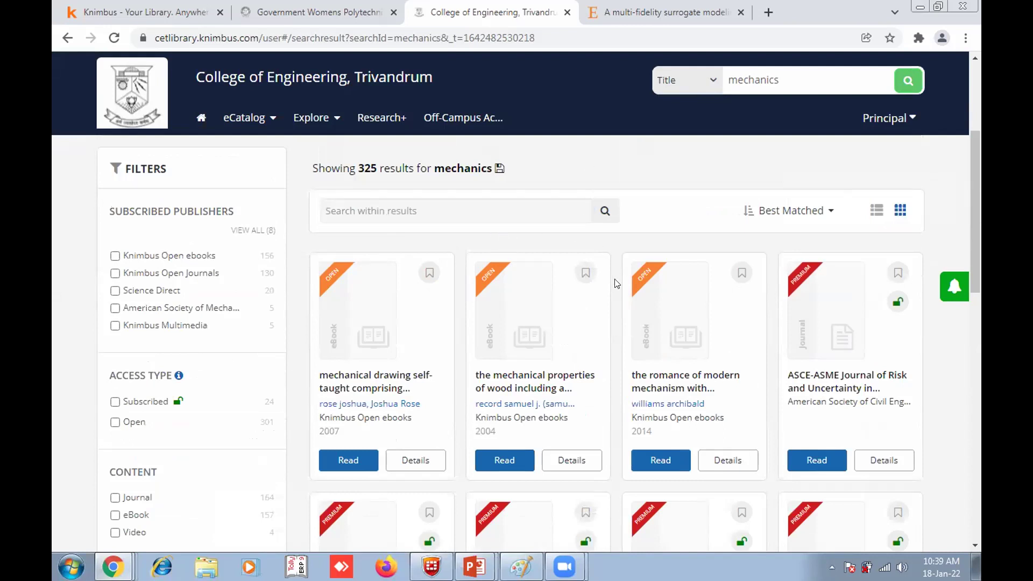
# Step: Display the Multimedia results for "mechanics" and look over the listed items
pyautogui.scroll(4, 538, 301)
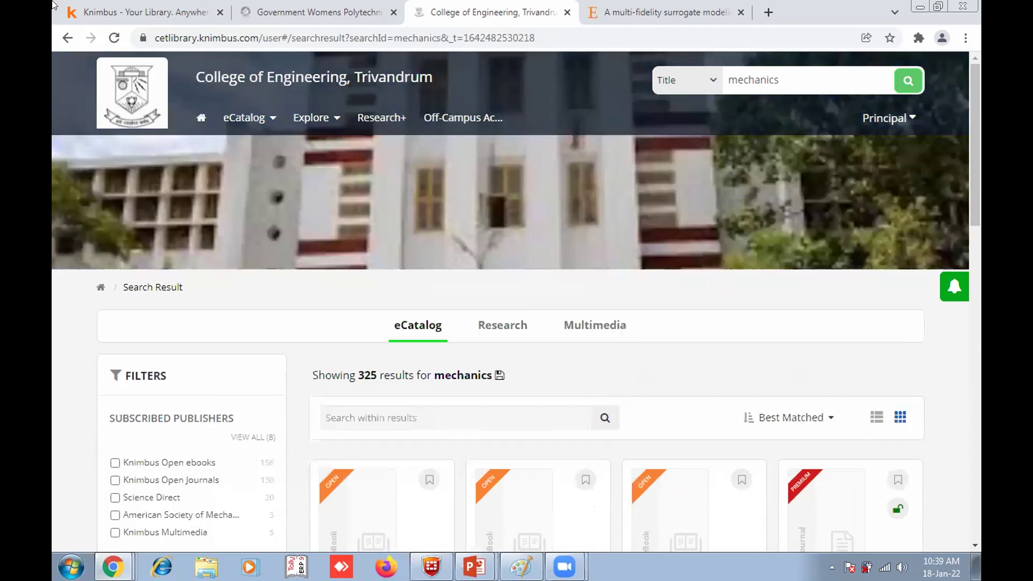
pyautogui.click(595, 335)
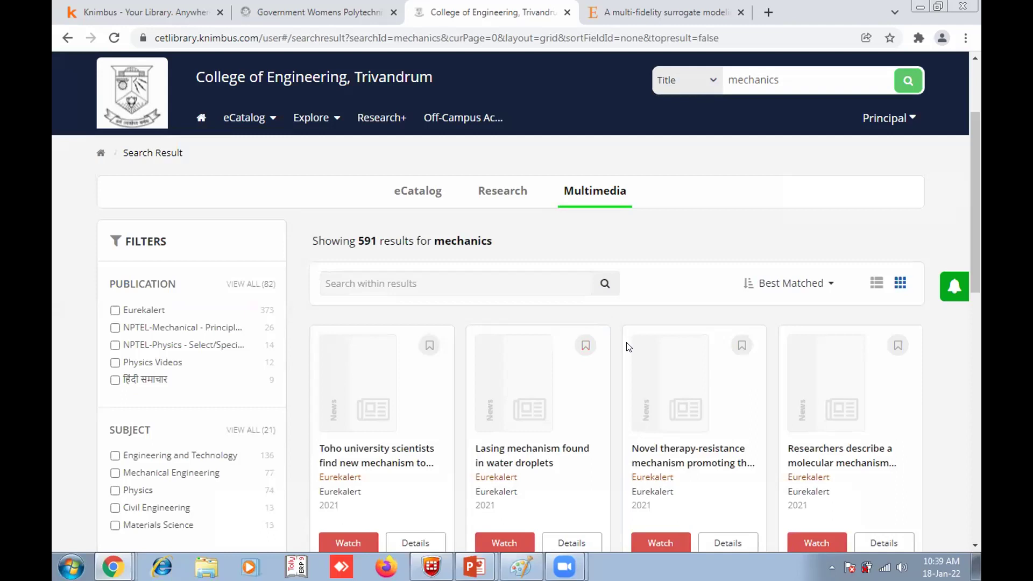
pyautogui.scroll(-1, 712, 380)
pyautogui.scroll(-1, 694, 387)
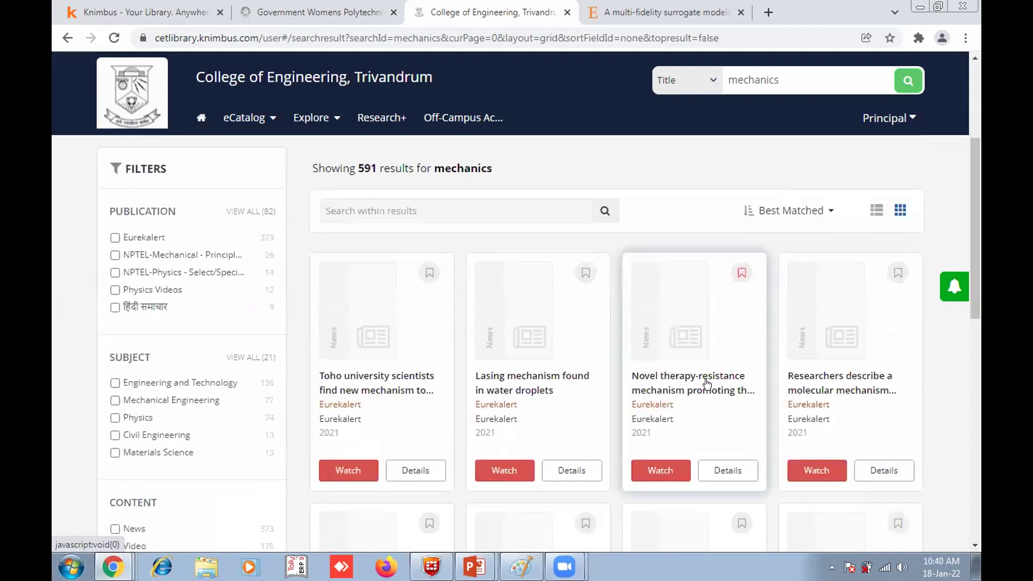
# Step: Return to the library home page and clear "mechanics" from the search field
pyautogui.click(198, 121)
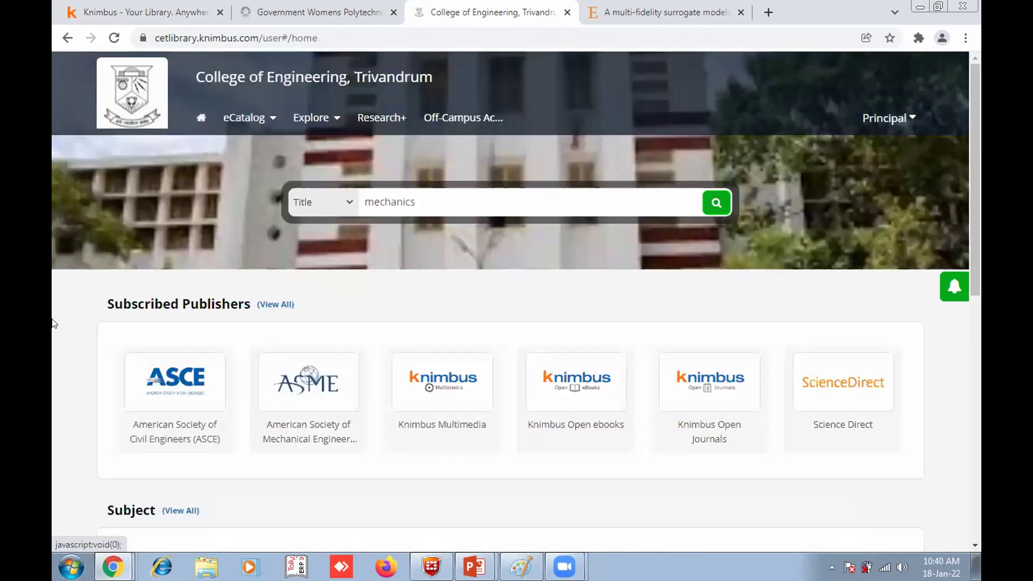
pyautogui.hotkey('ctrl', 'a')
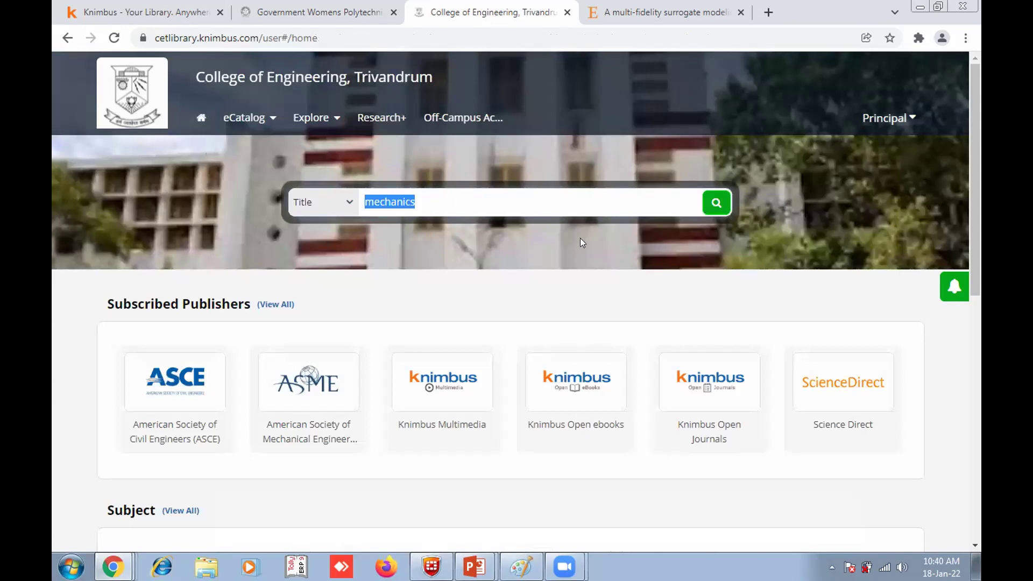
pyautogui.press('BackSpace')
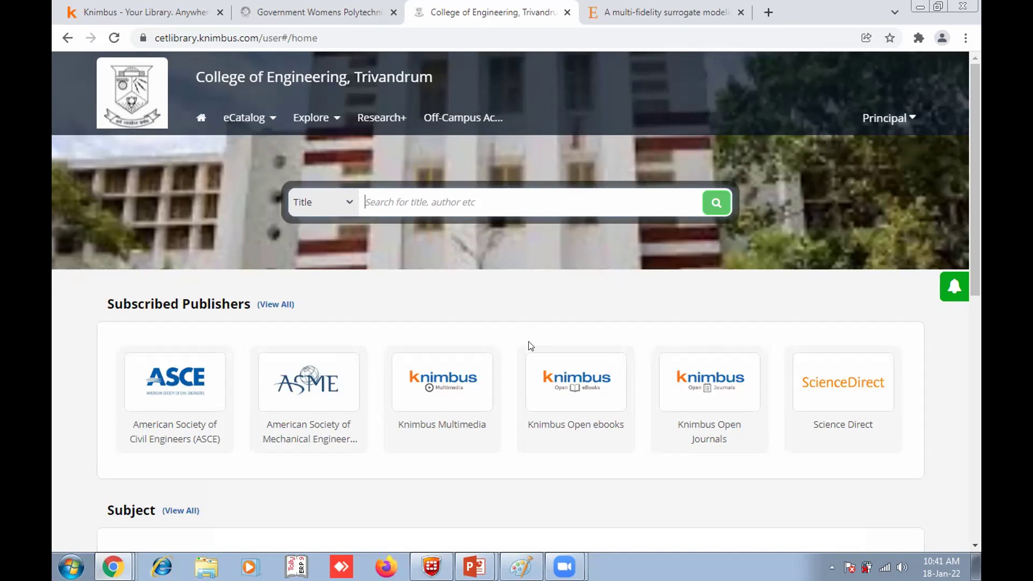
# Step: Try to open the complete list of courses from the Course section of the library home page
pyautogui.scroll(-10, 528, 344)
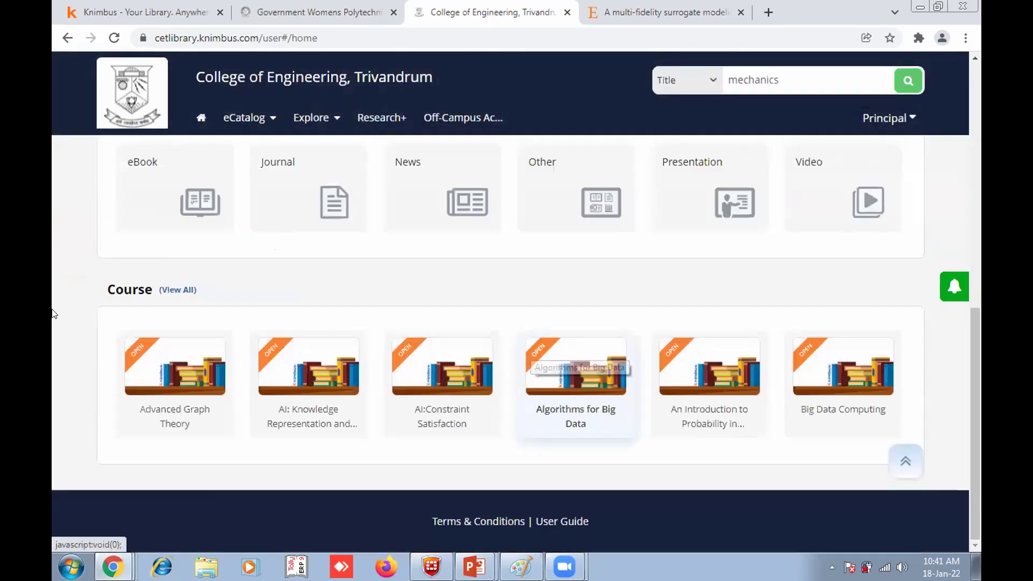
pyautogui.click(171, 291)
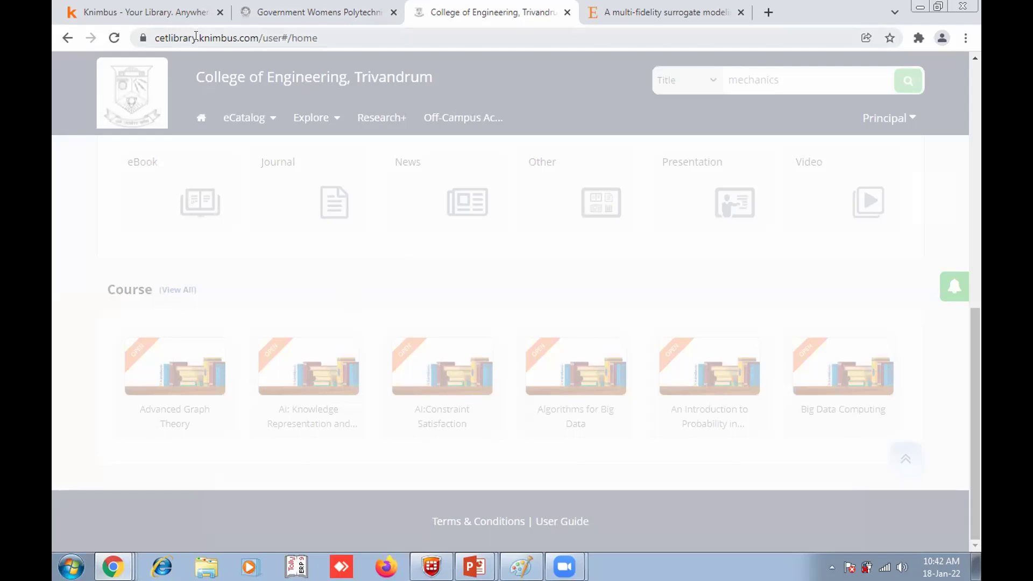
pyautogui.click(312, 11)
pyautogui.click(495, 13)
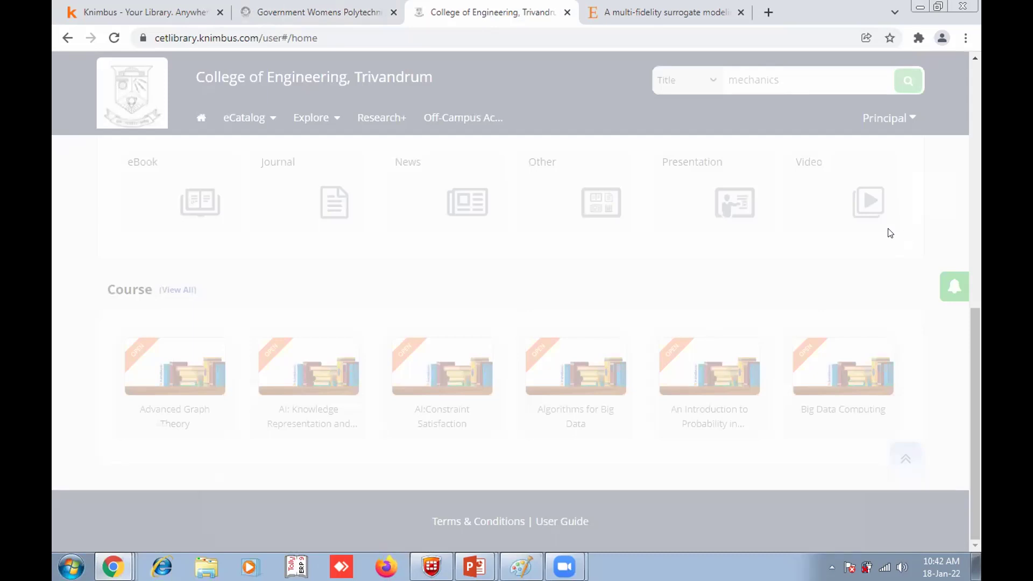
# Step: Reload the College of Engineering, Trivandrum library page and open its Librarian Dashboard
pyautogui.click(111, 42)
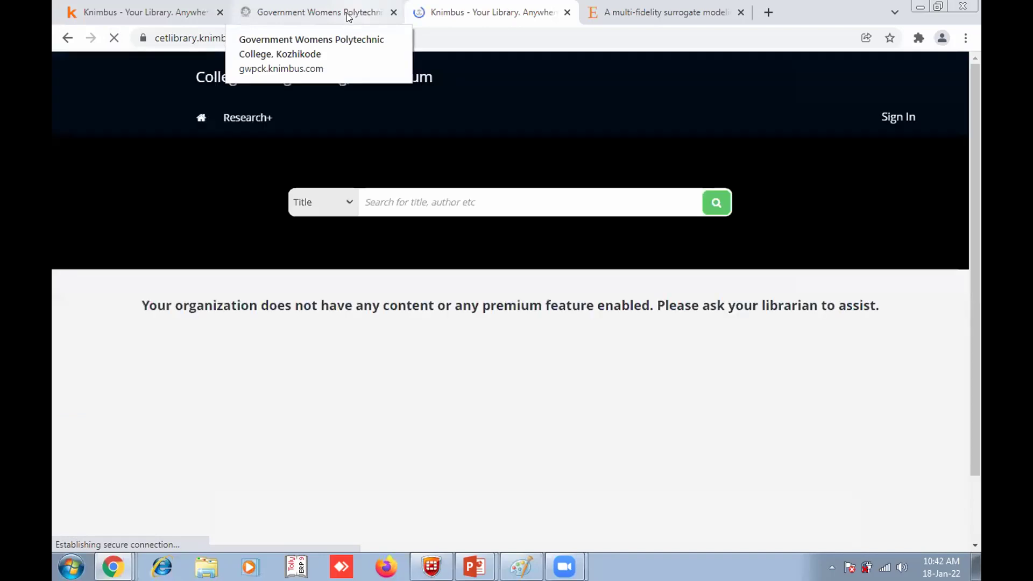
pyautogui.click(347, 17)
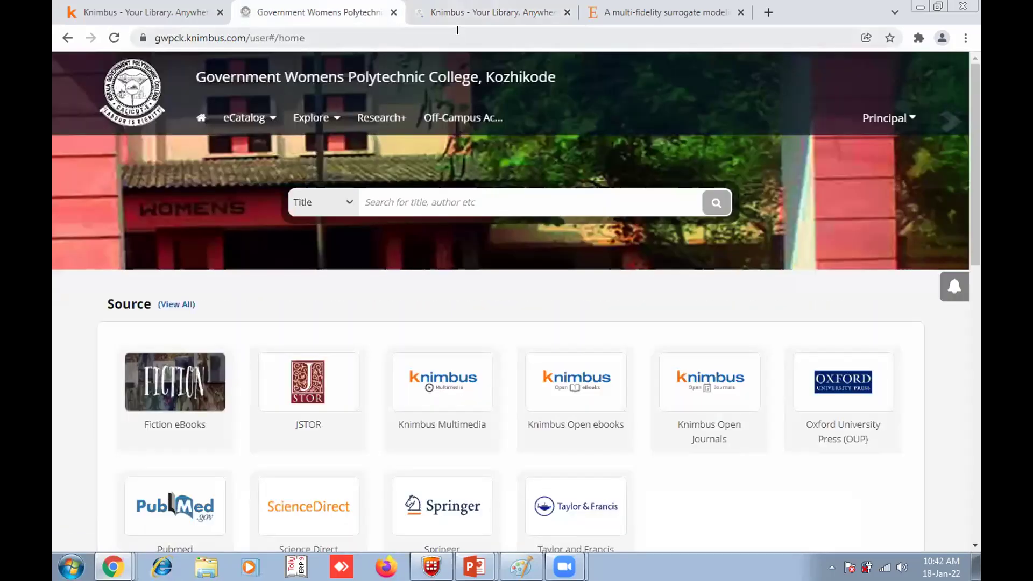
pyautogui.click(458, 15)
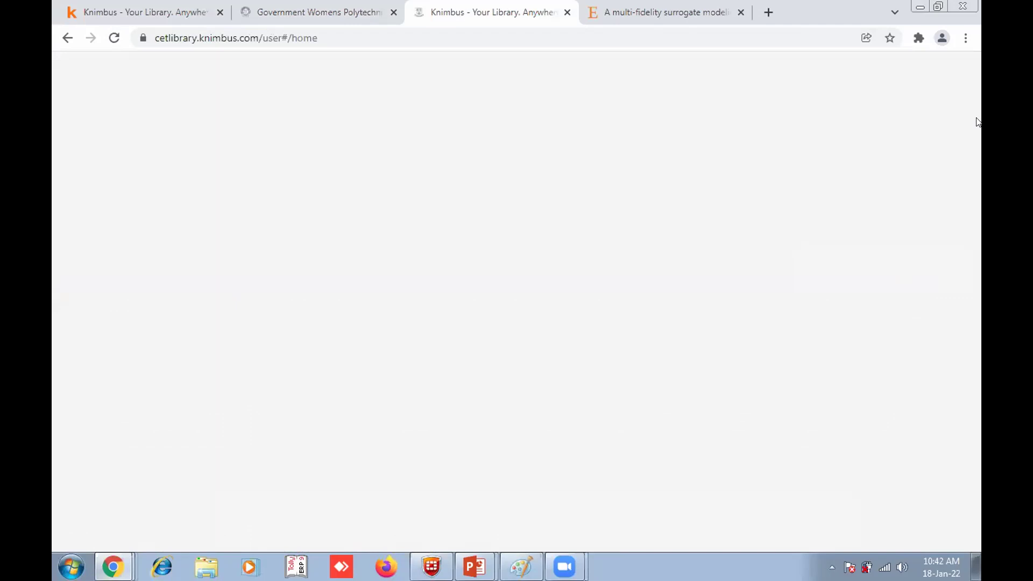
pyautogui.click(885, 118)
pyautogui.click(879, 203)
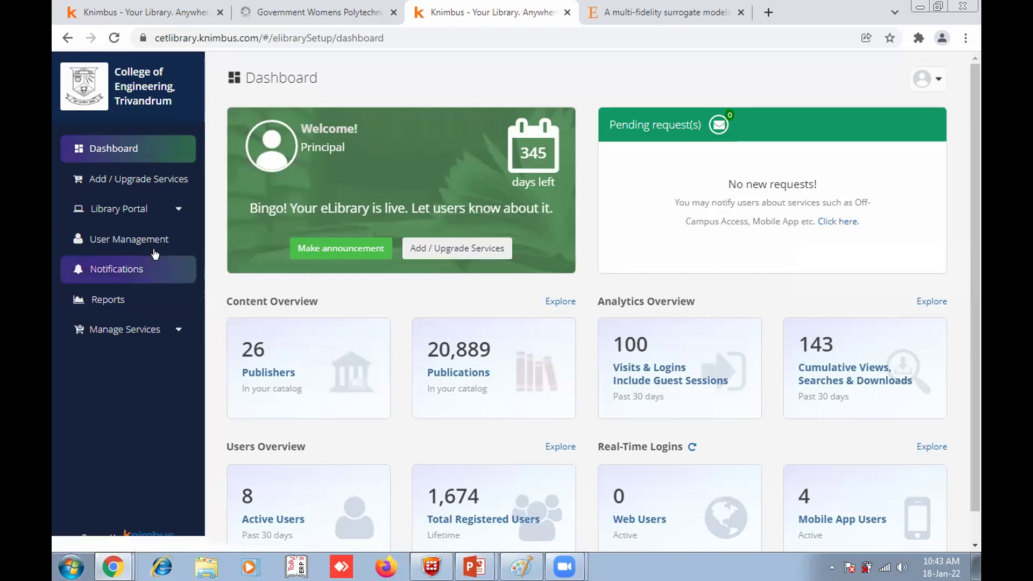
# Step: Try to open the Librarian Dashboard from the Government Womens Polytechnic College, Kozhikode portal
pyautogui.click(280, 12)
pyautogui.click(897, 117)
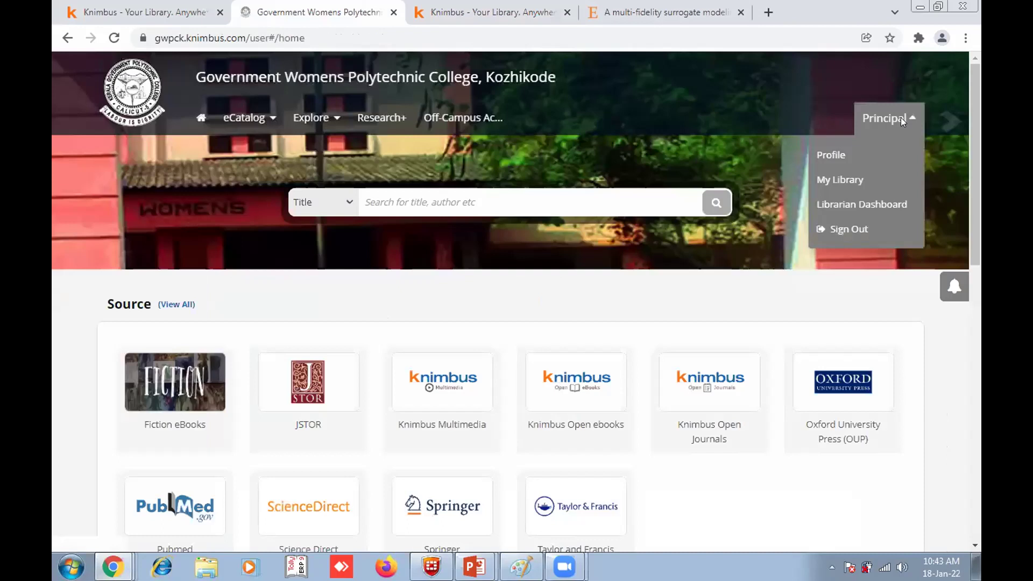
pyautogui.click(885, 205)
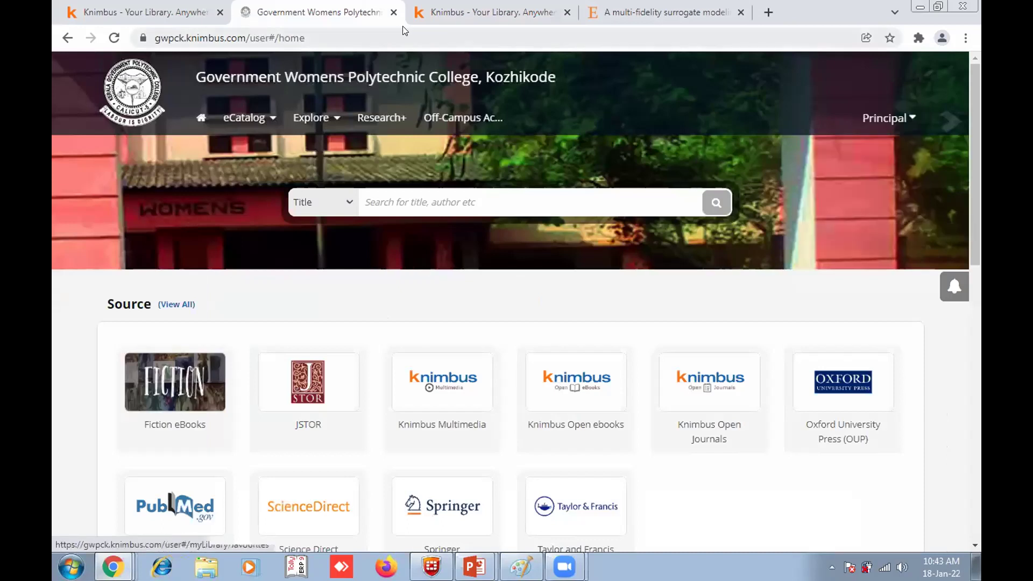
# Step: Return to the College of Engineering, Trivandrum dashboard and review its content, analytics, user and real-time login overviews
pyautogui.click(469, 13)
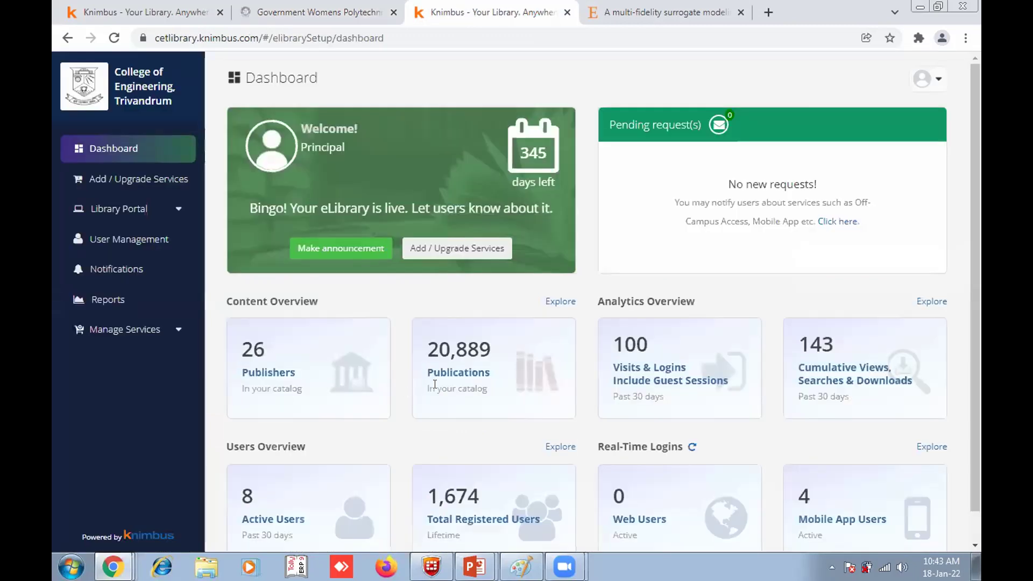
pyautogui.scroll(-1, 437, 385)
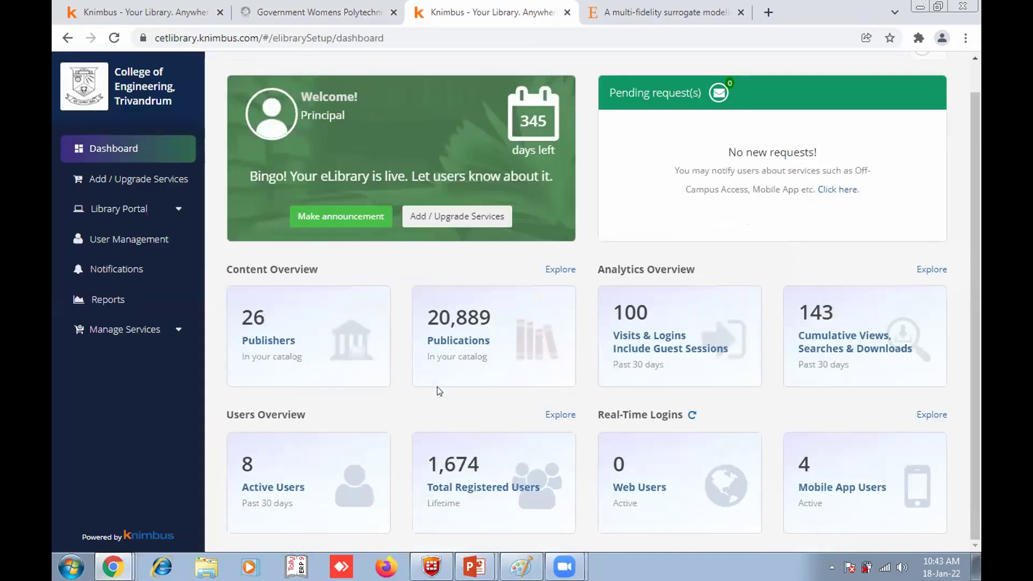
pyautogui.scroll(1, 437, 385)
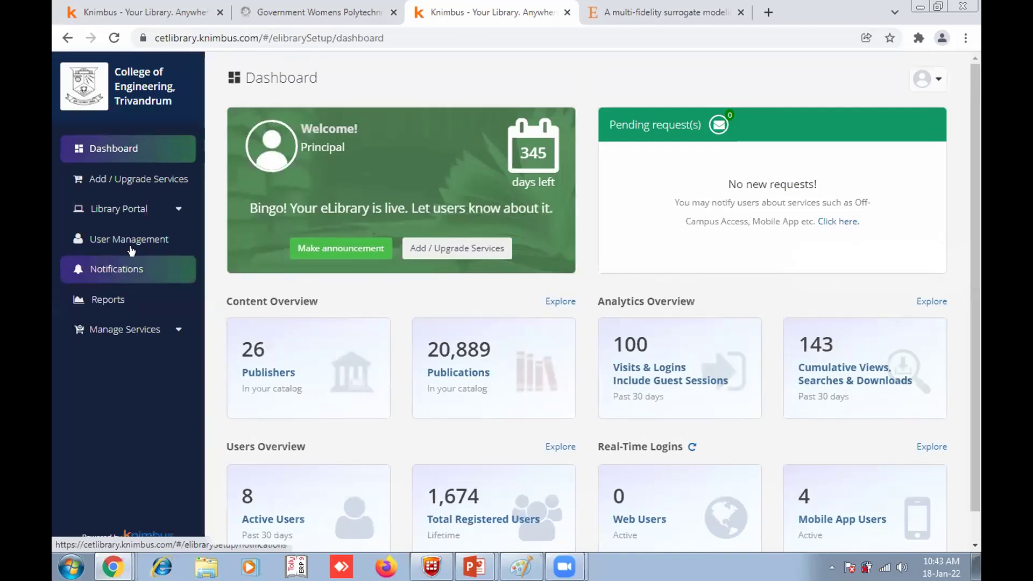
# Step: Open User Management and highlight the total number of users above the user list
pyautogui.click(155, 240)
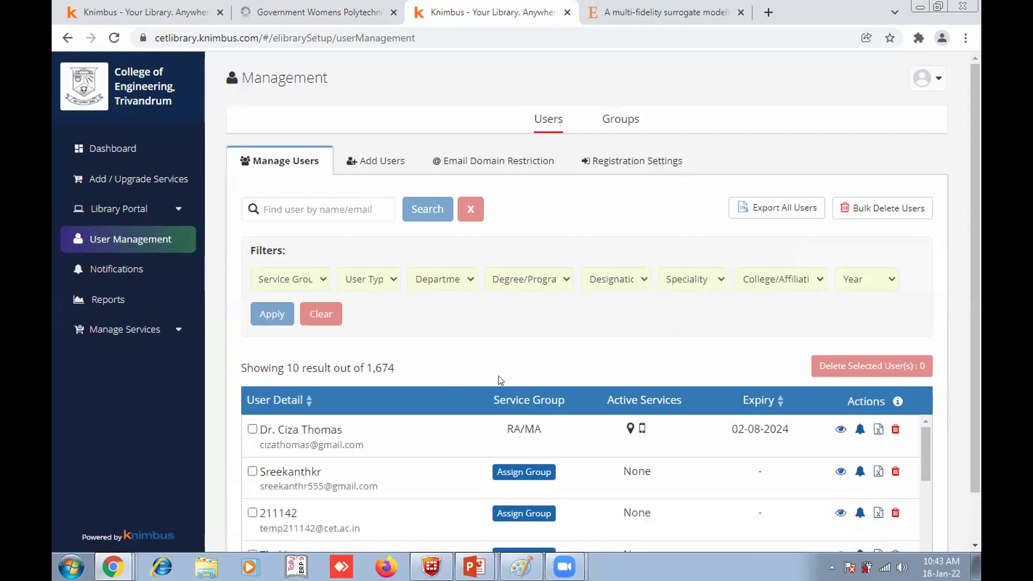
pyautogui.moveTo(367, 367); pyautogui.dragTo(447, 434)
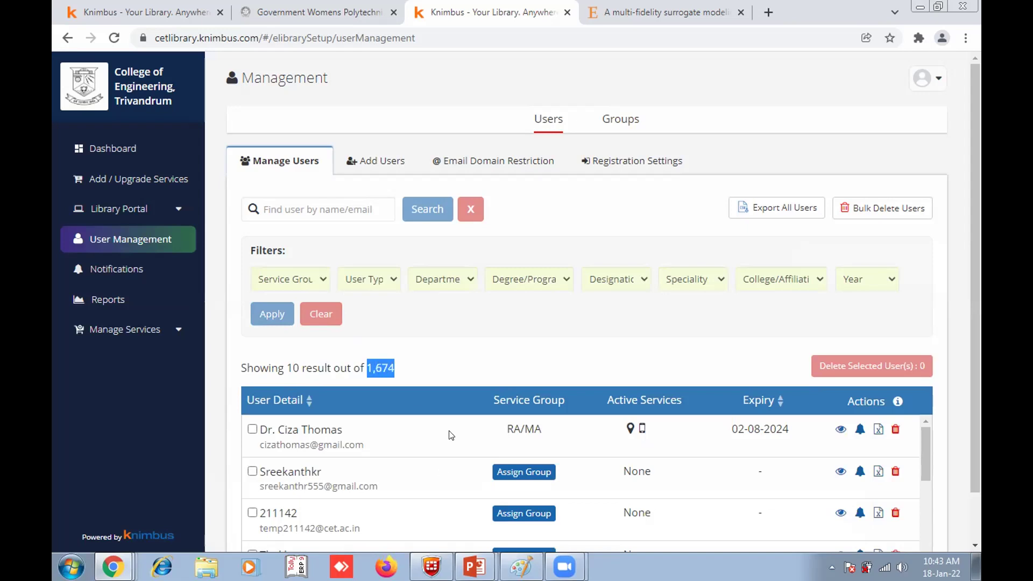
# Step: Browse the managed users list and open the details of the second RA/MA student in view
pyautogui.scroll(-2, 385, 450)
pyautogui.scroll(3, 379, 450)
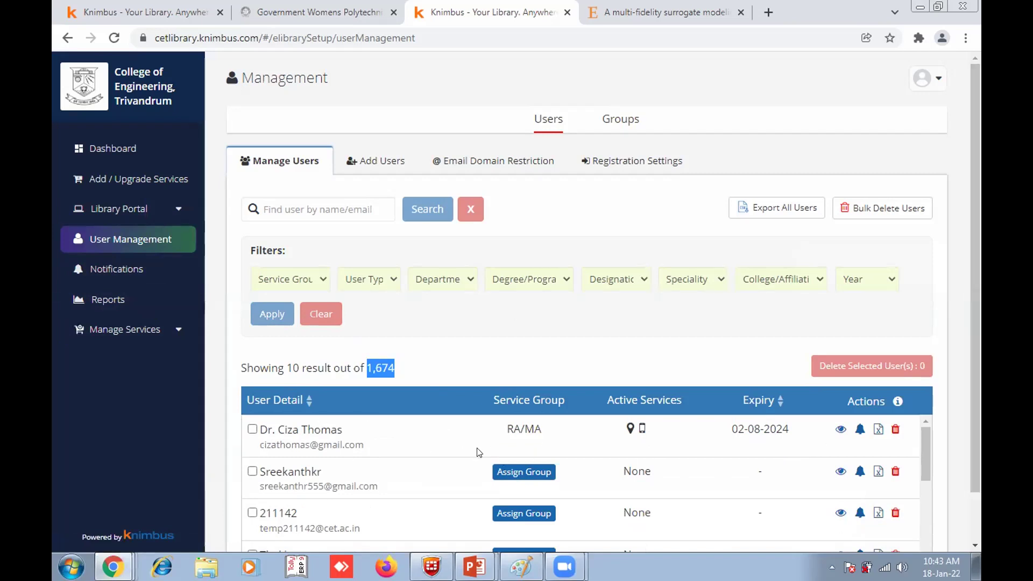
pyautogui.scroll(-1, 477, 450)
pyautogui.scroll(-1, 973, 378)
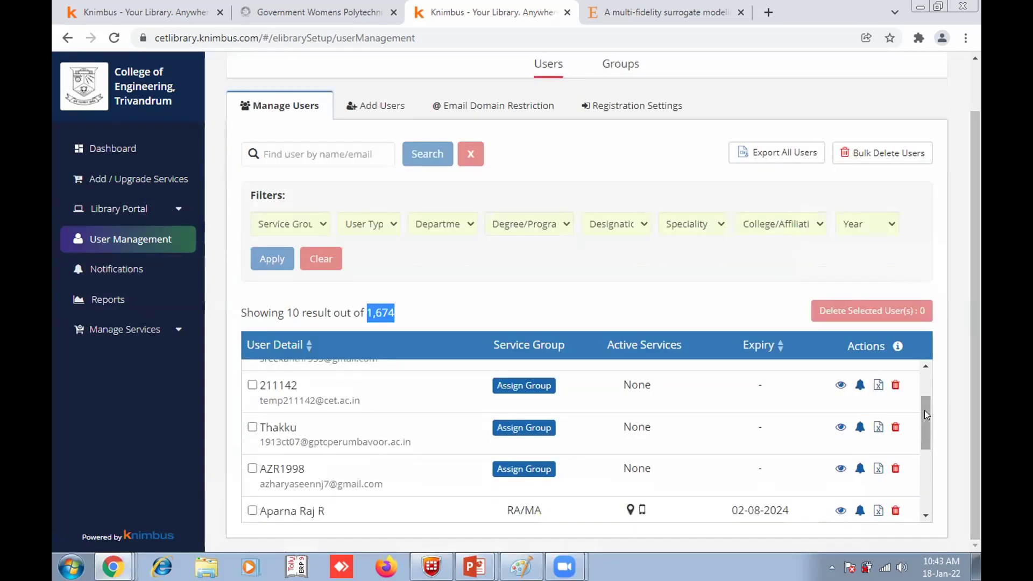
pyautogui.scroll(-2, 925, 410)
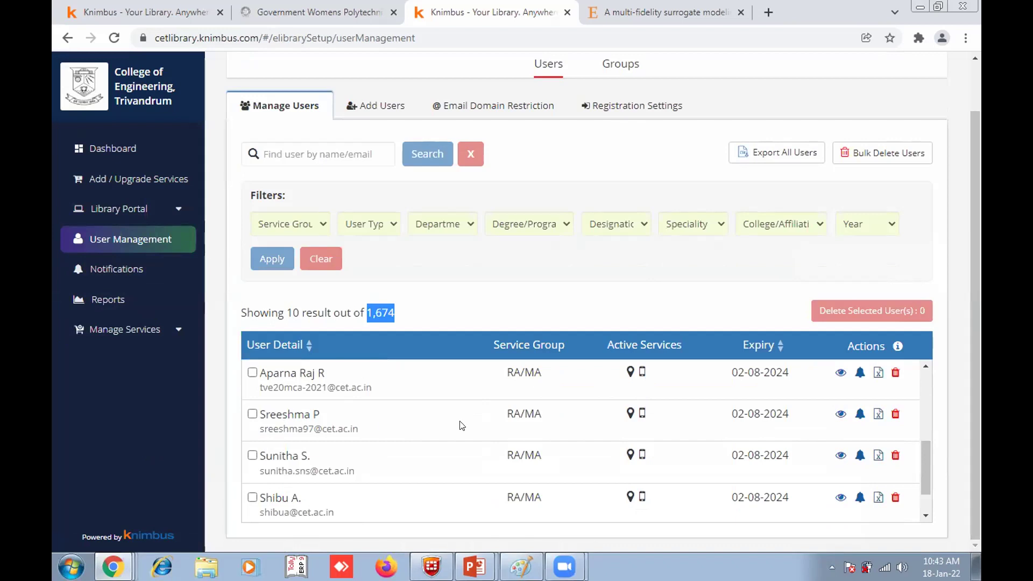
pyautogui.click(837, 413)
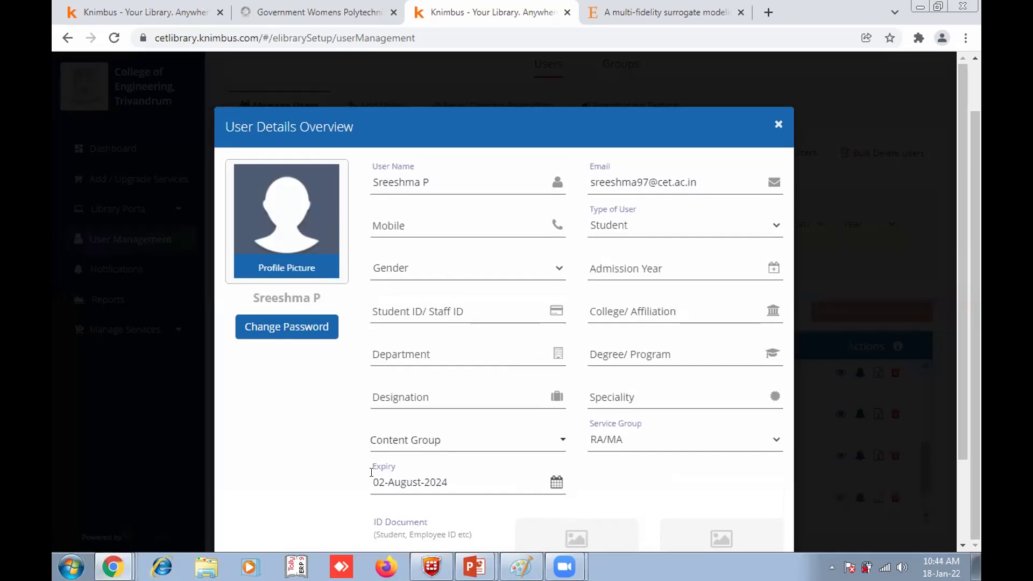
# Step: Examine the Expiry field and its calendar in the student's details, review the remaining fields, and close the overview
pyautogui.moveTo(371, 472); pyautogui.dragTo(449, 481)
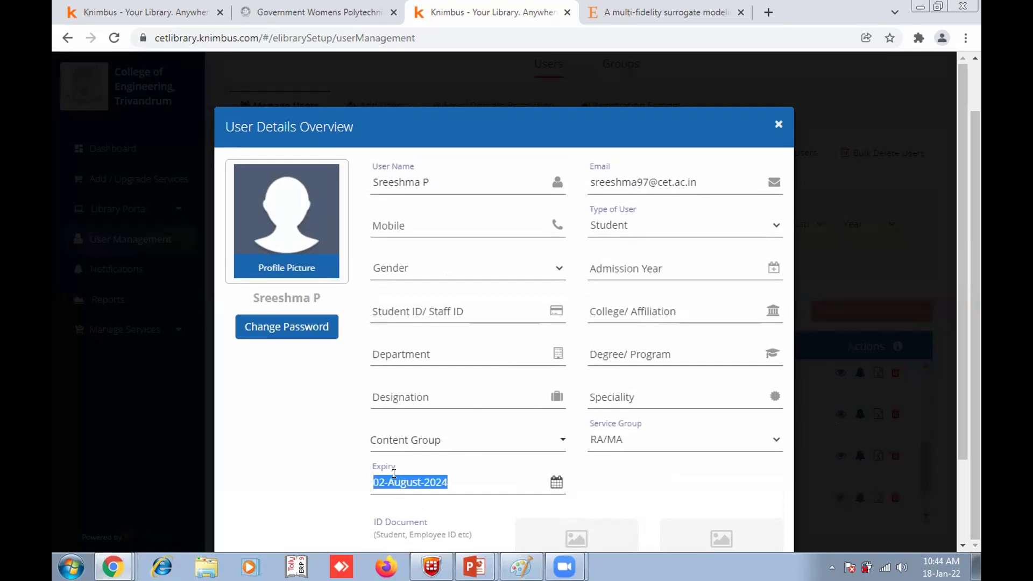
pyautogui.click(477, 477)
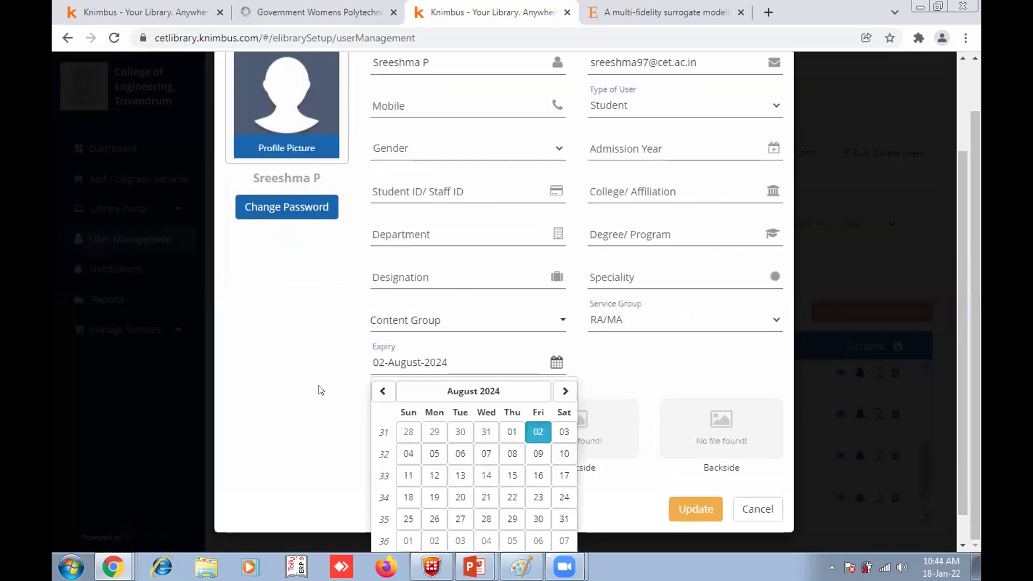
pyautogui.click(442, 363)
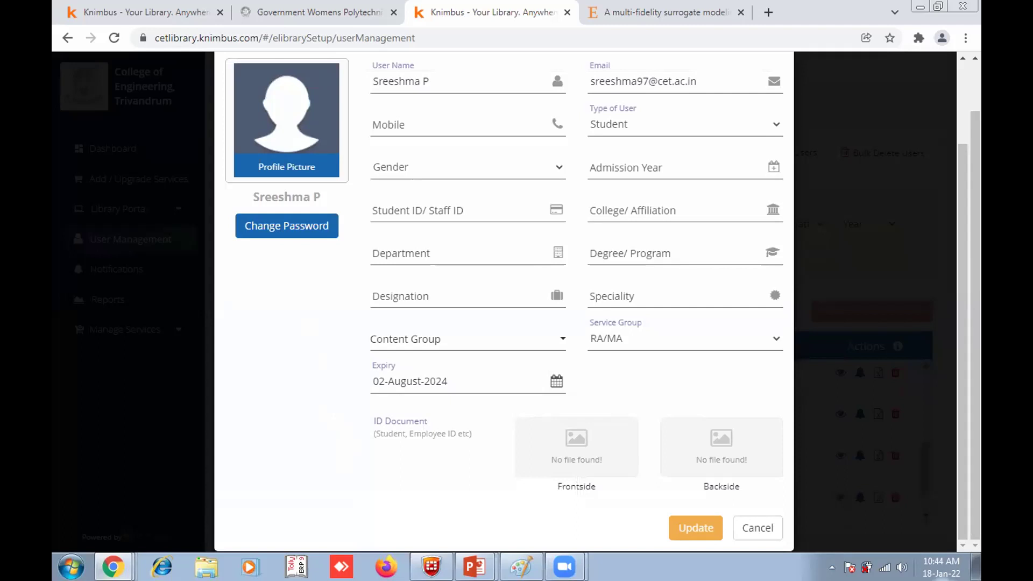
pyautogui.moveTo(944, 575)
pyautogui.scroll(2, 835, 65)
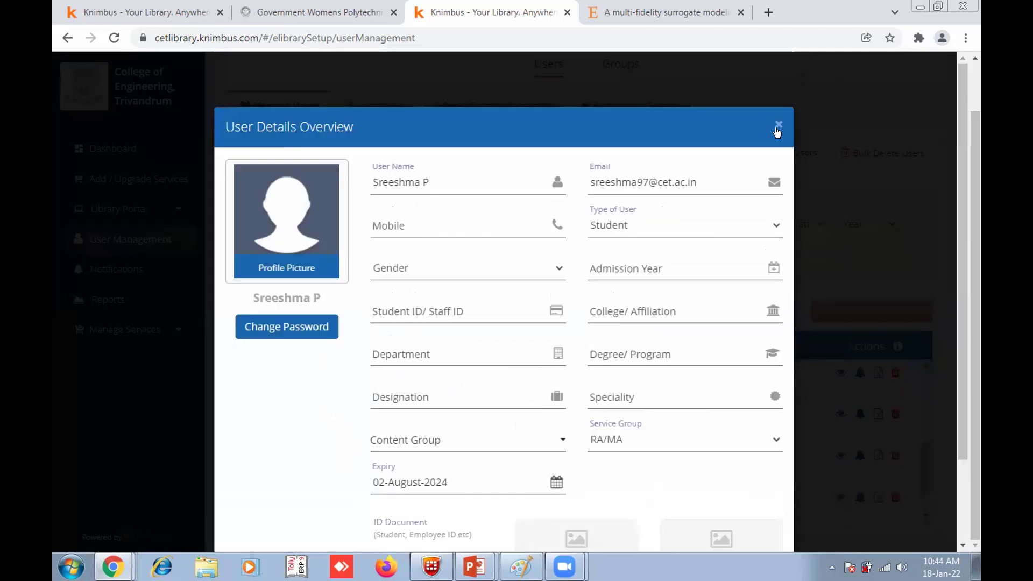
pyautogui.click(777, 125)
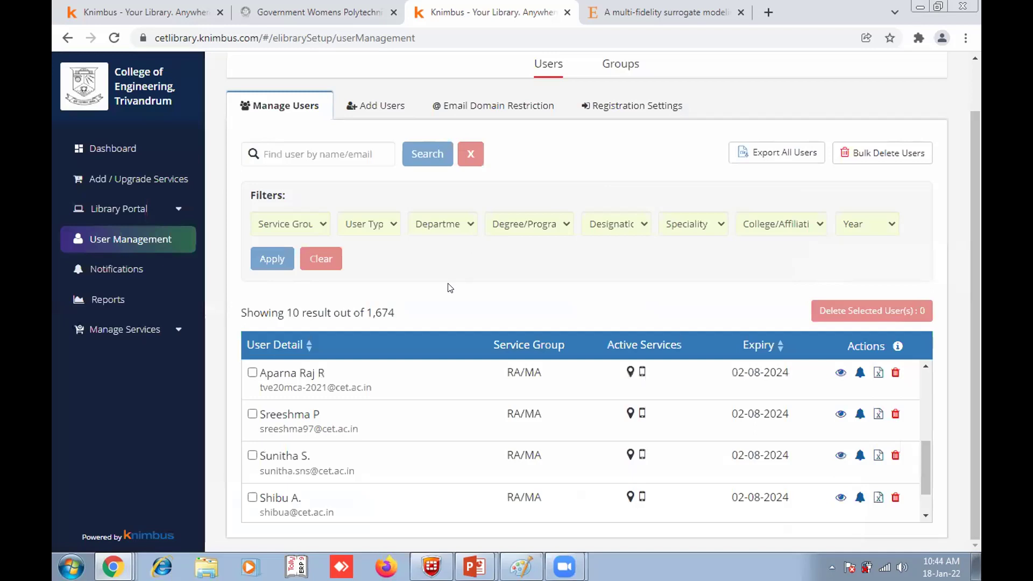
# Step: Open the Add Users form for a single user and review its Basic Details and Enrollment Details fields
pyautogui.click(382, 102)
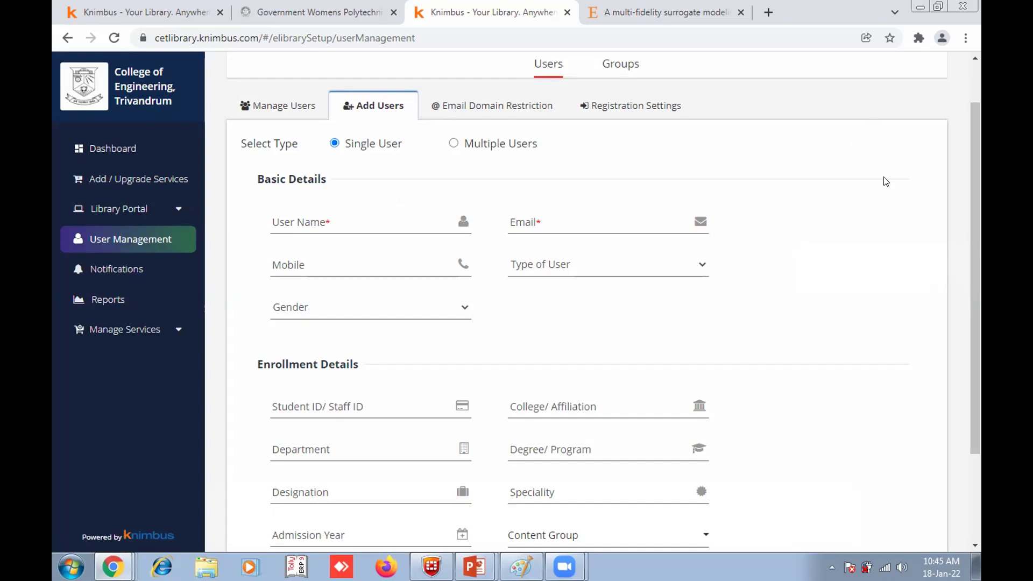
pyautogui.scroll(2, 940, 90)
pyautogui.click(109, 243)
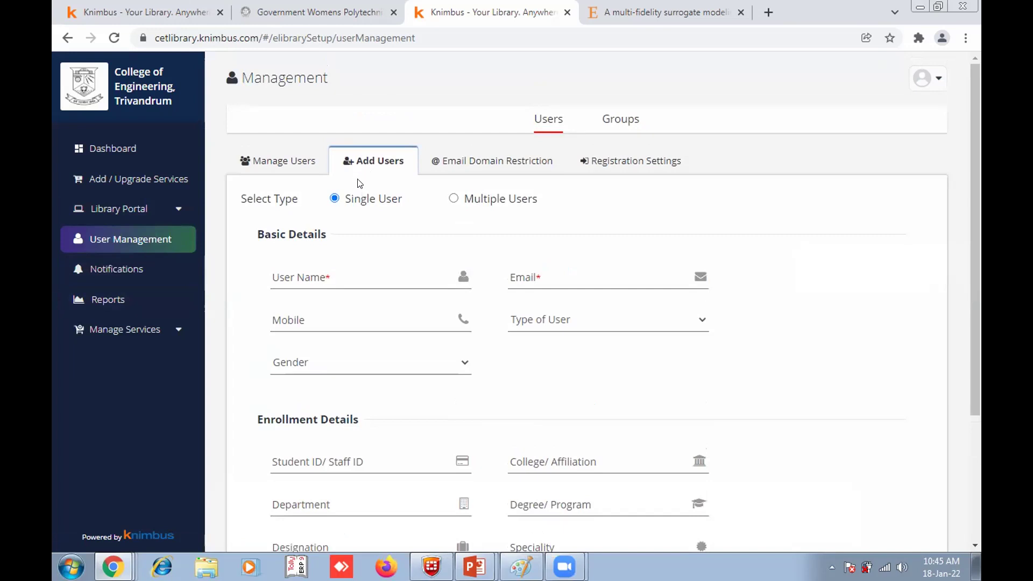
pyautogui.click(304, 275)
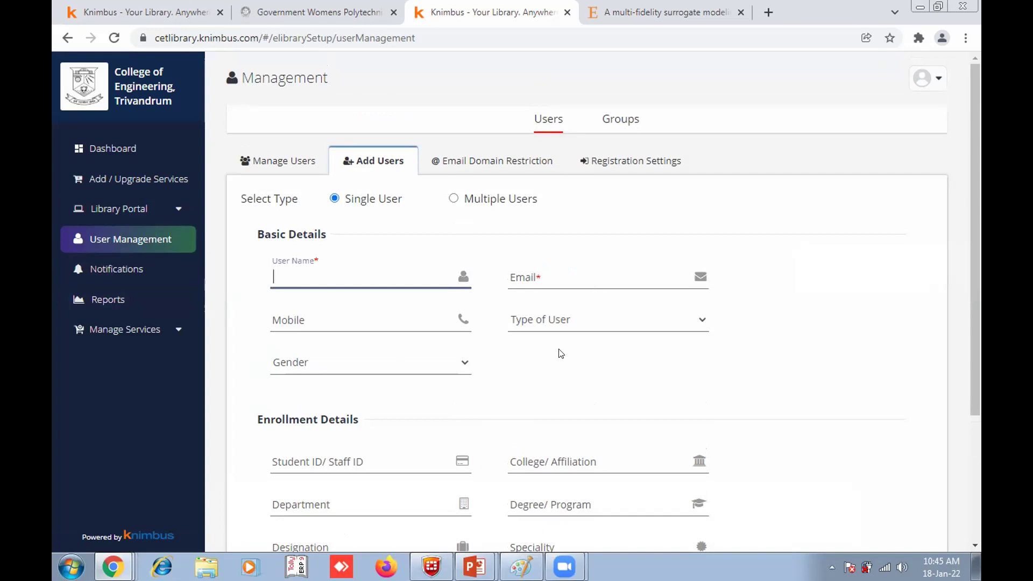
pyautogui.scroll(-3, 559, 364)
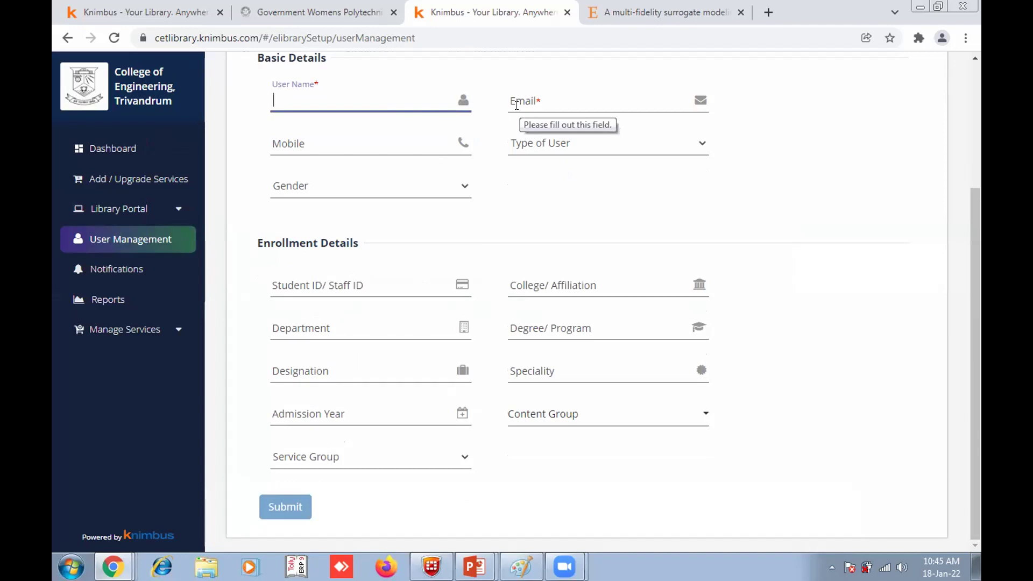
pyautogui.scroll(3, 686, 330)
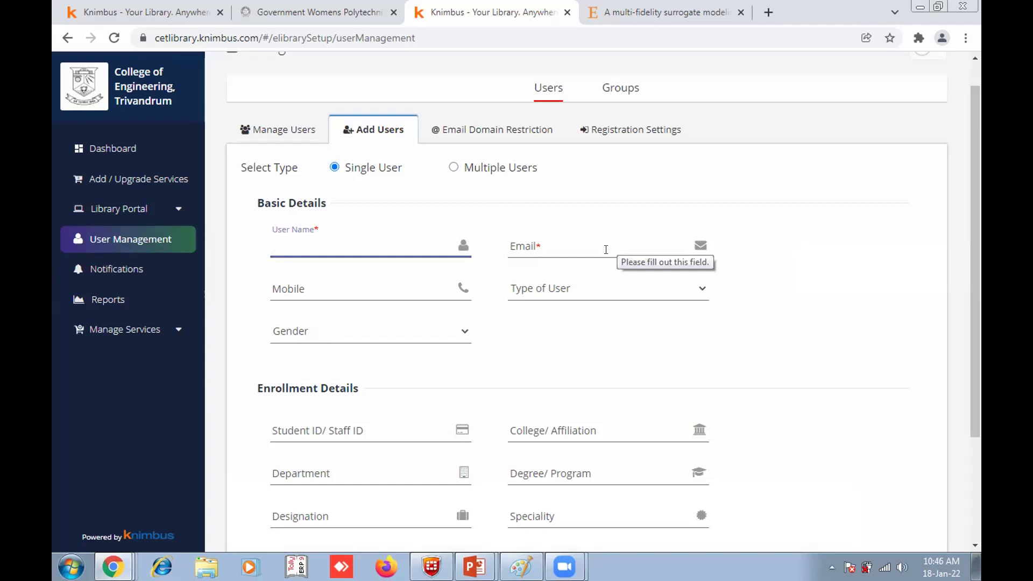
pyautogui.scroll(-3, 449, 373)
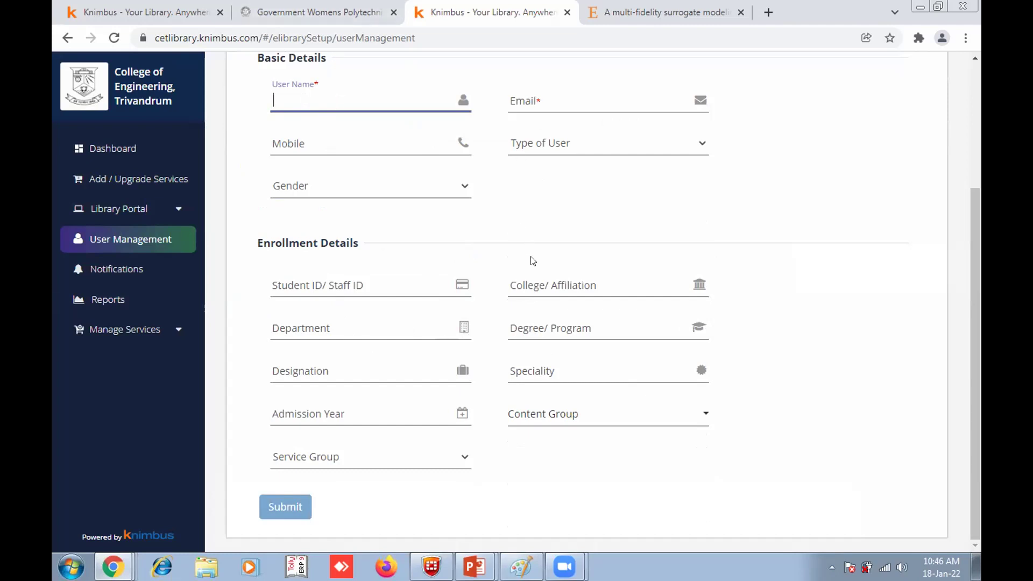
pyautogui.scroll(2, 519, 266)
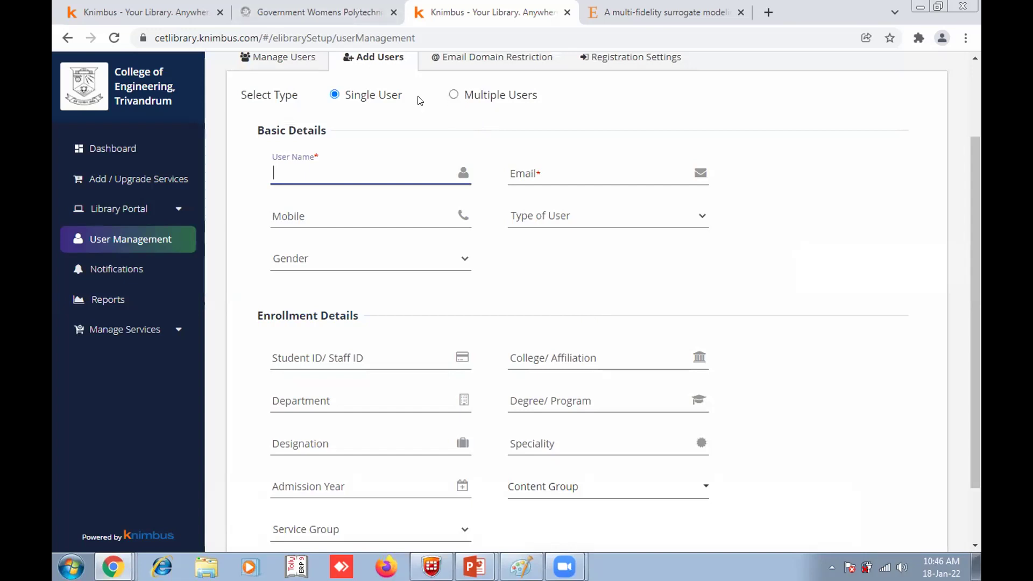
# Step: Download the sample CSV for adding multiple users and open it in Excel, dismissing the Office activation wizard
pyautogui.click(453, 95)
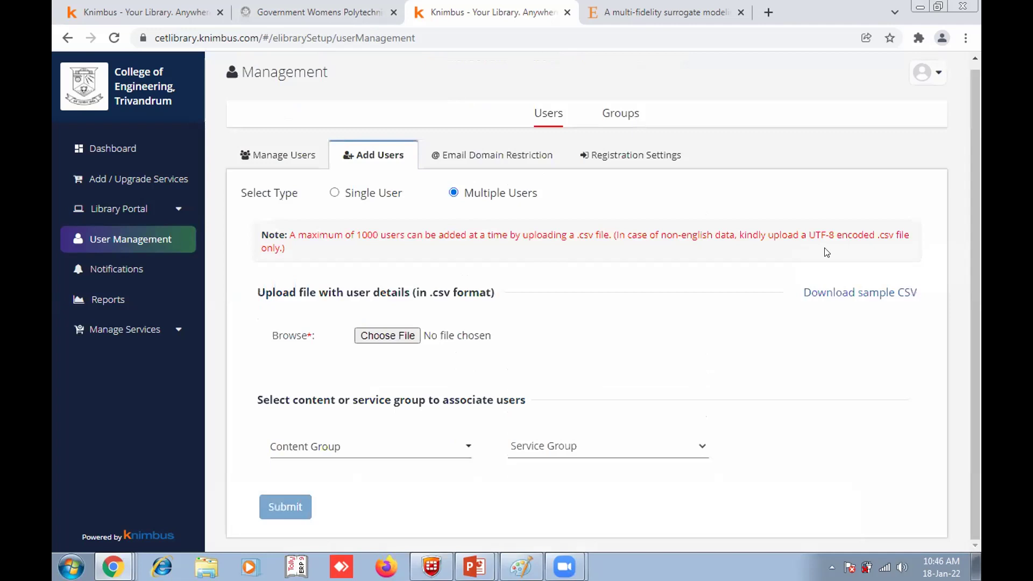
pyautogui.click(816, 293)
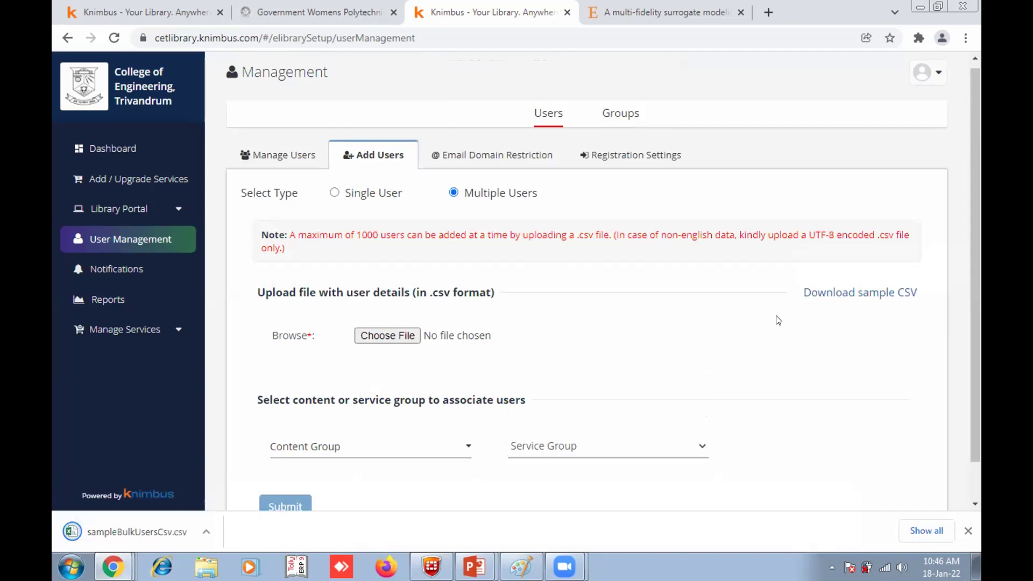
pyautogui.click(206, 533)
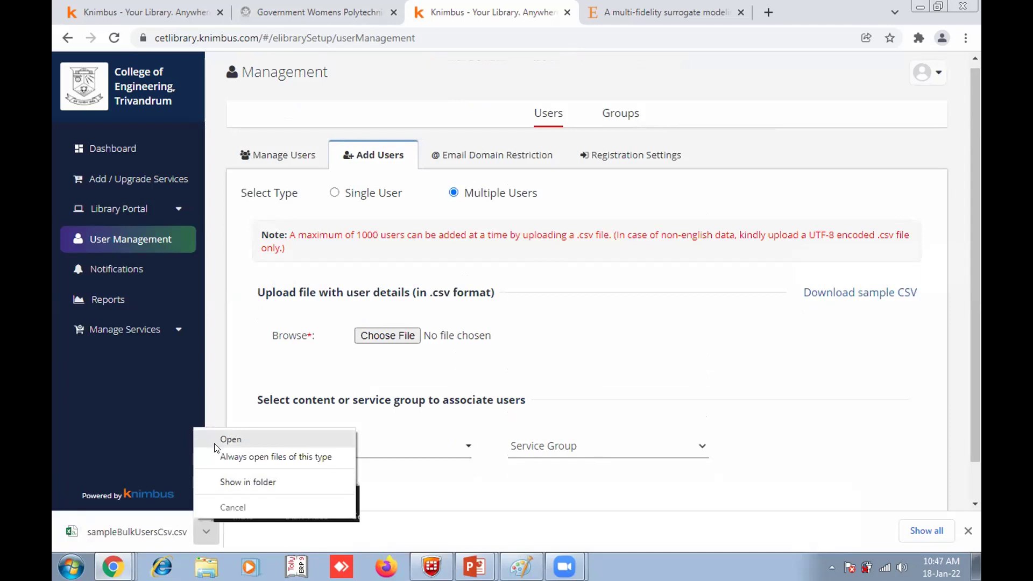
pyautogui.click(215, 445)
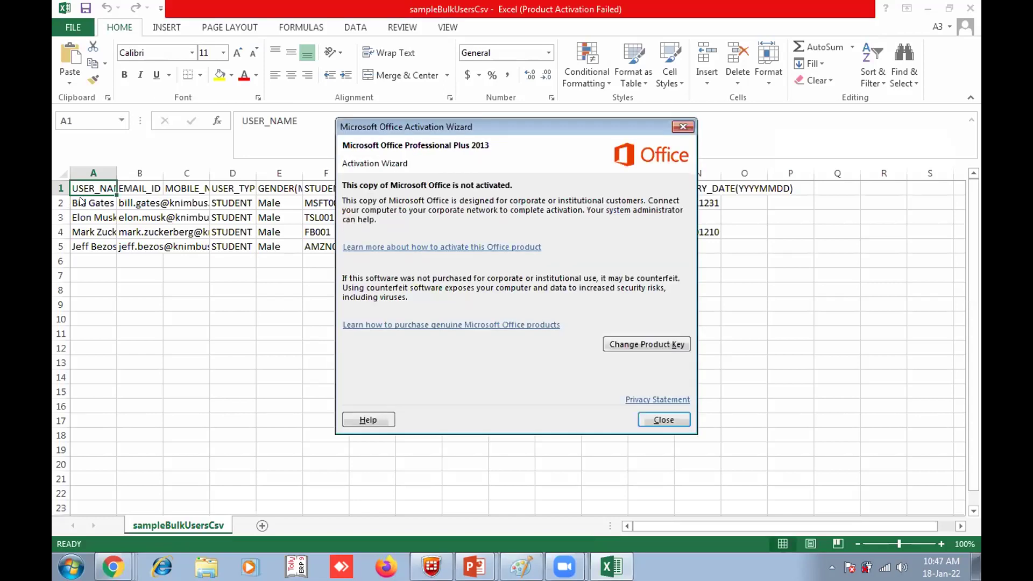
pyautogui.click(676, 421)
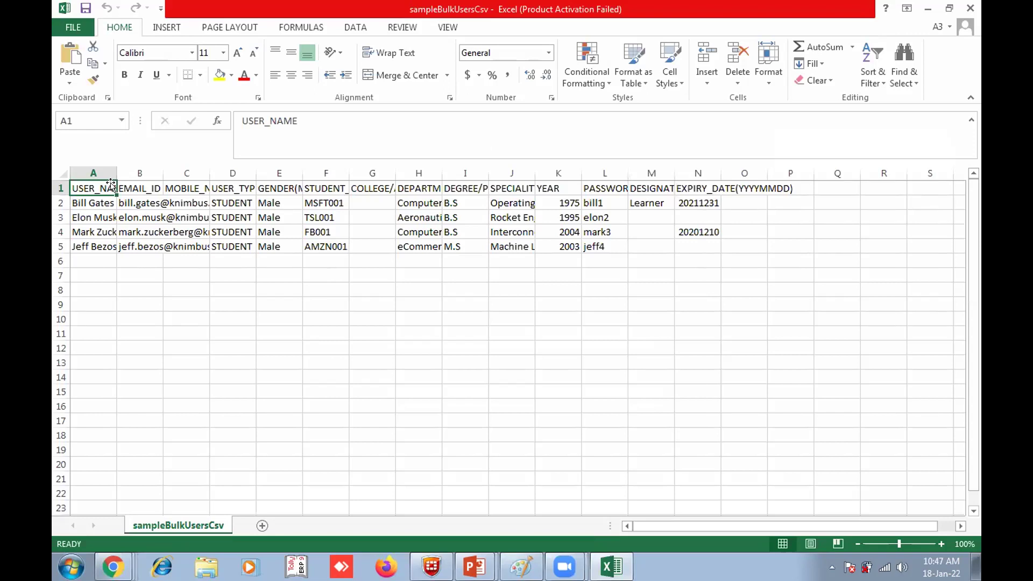
# Step: Go through the header cells in row 1 of the sample CSV to examine the required user detail columns
pyautogui.press('Right')
pyautogui.press('Right')
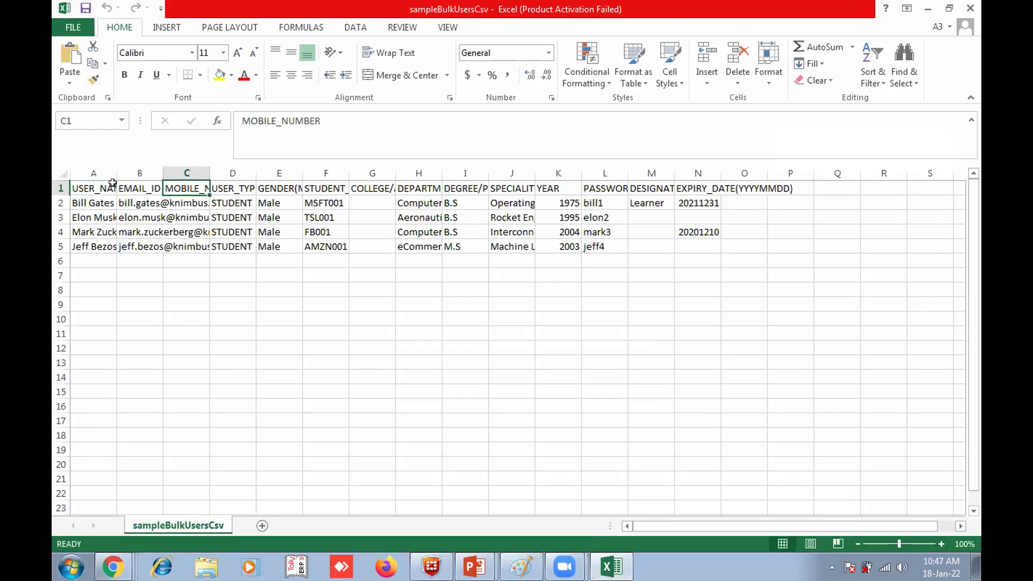
pyautogui.press('Right')
pyautogui.press('Right')
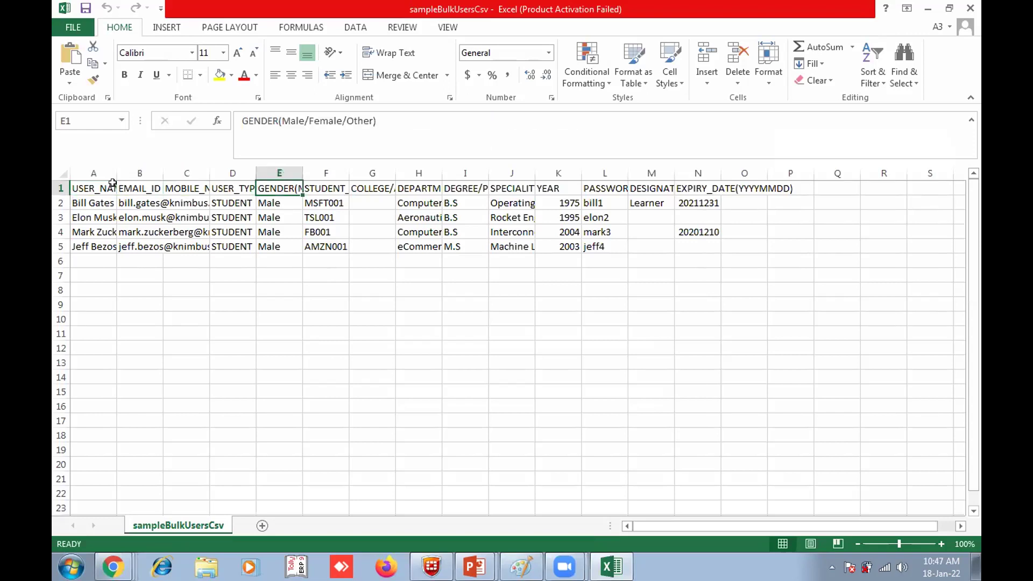
pyautogui.press('Right')
pyautogui.press('Right')
pyautogui.press('Right')
pyautogui.press('Right')
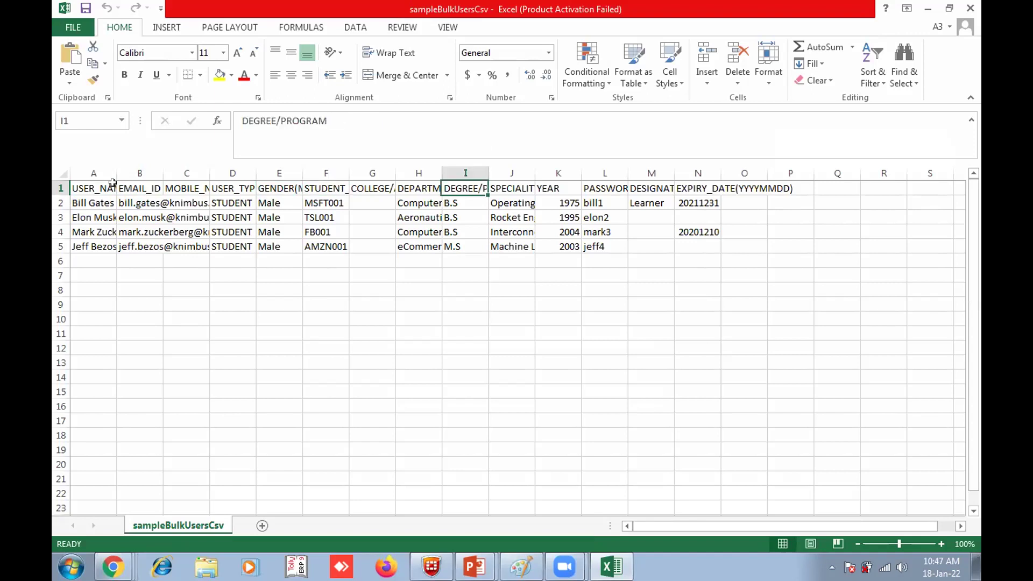
pyautogui.press('Right')
pyautogui.press('Right')
pyautogui.press('Right')
pyautogui.press('Right')
pyautogui.press('Right')
pyautogui.press('Right')
pyautogui.press('Right')
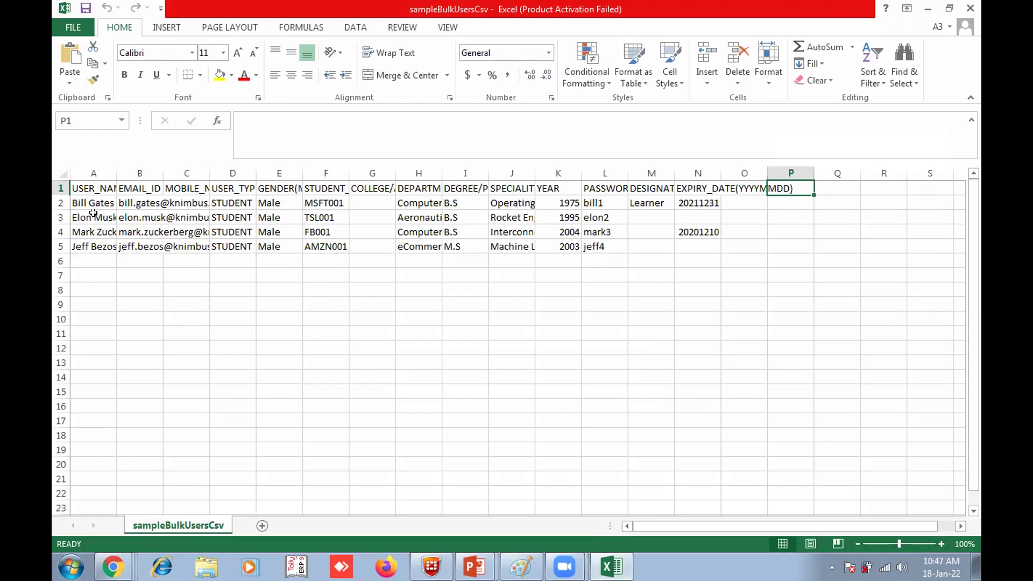
pyautogui.click(141, 180)
pyautogui.press('Left')
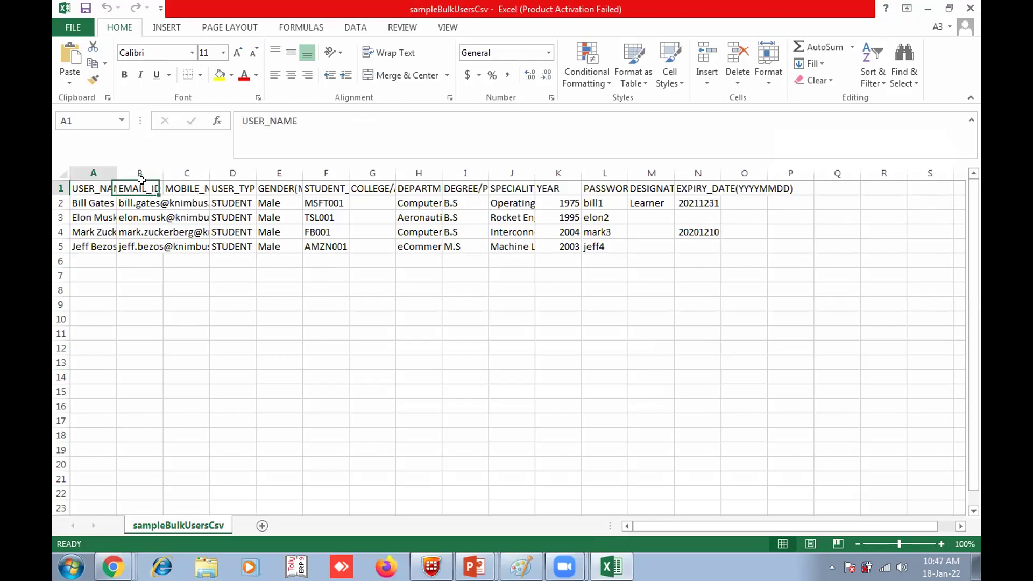
pyautogui.press('Right')
pyautogui.press('Left')
pyautogui.press('Right')
pyautogui.press('Left')
pyautogui.press('Right')
pyautogui.press('Right')
pyautogui.press('Right')
pyautogui.press('Right')
pyautogui.press('Right')
pyautogui.press('Right')
pyautogui.press('Right')
pyautogui.press('Right')
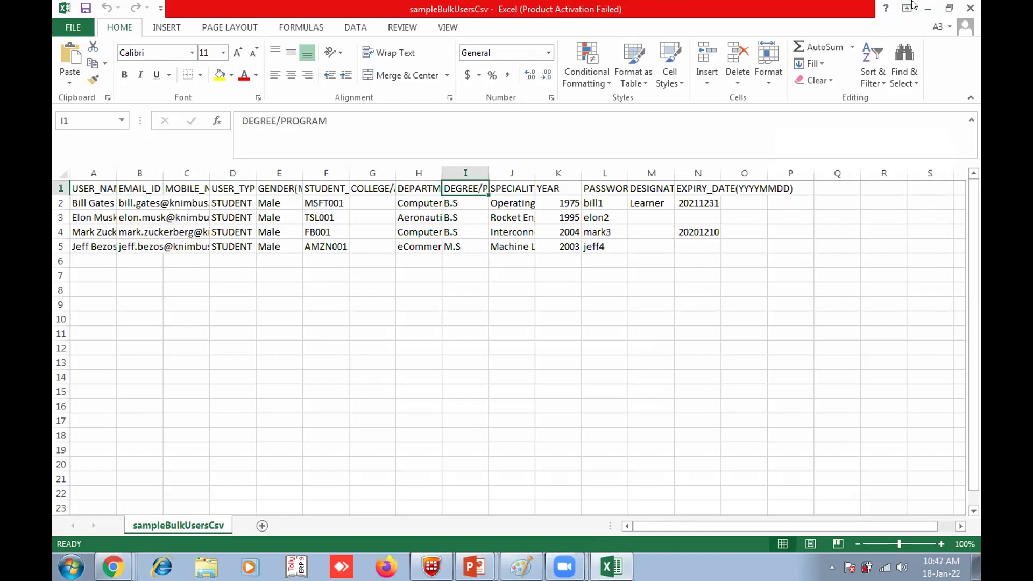
# Step: Minimize the Excel workbook and check the Service Group options on the Multiple Users form in Knimbus
pyautogui.click(928, 9)
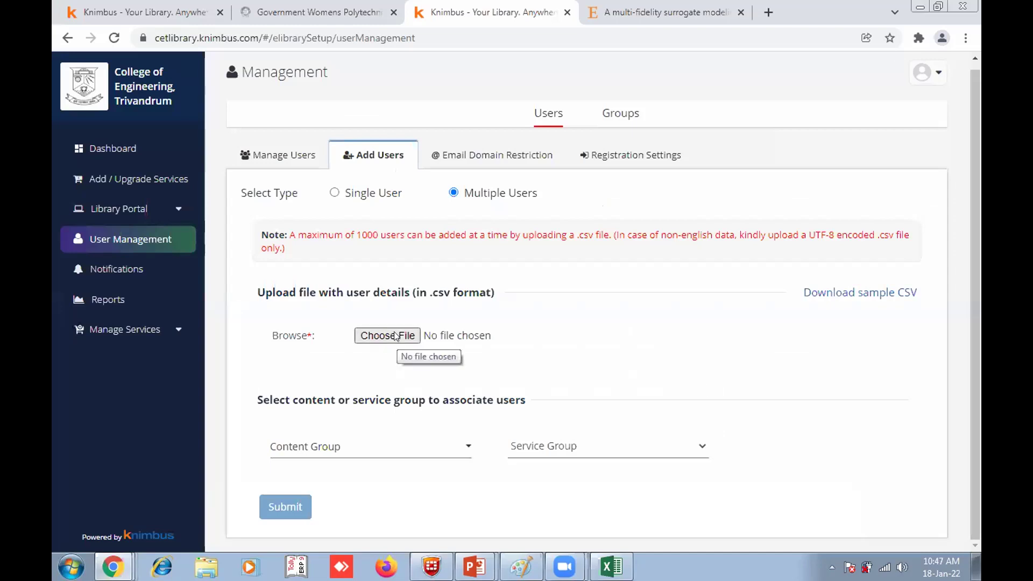
pyautogui.click(624, 450)
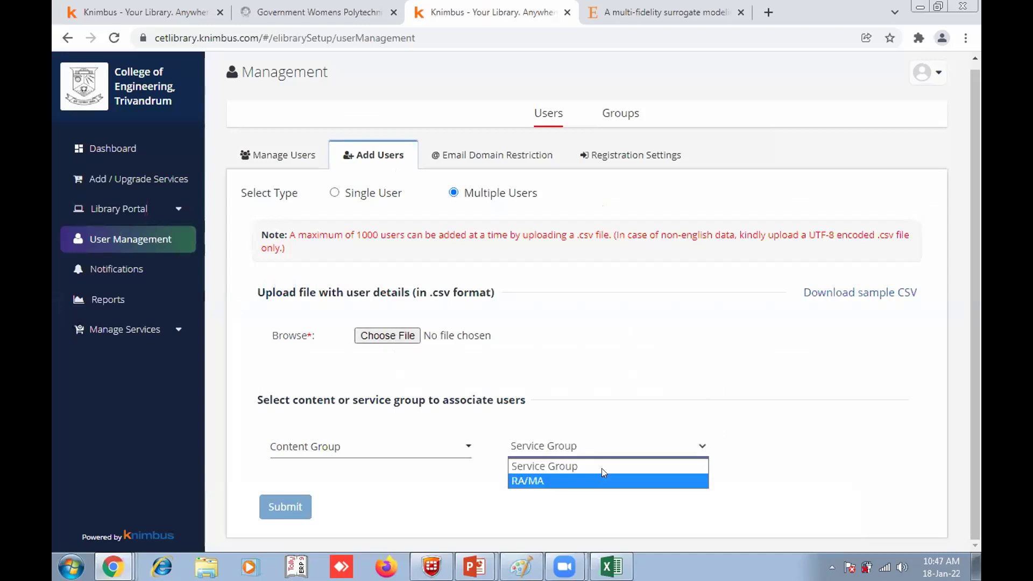
pyautogui.click(357, 468)
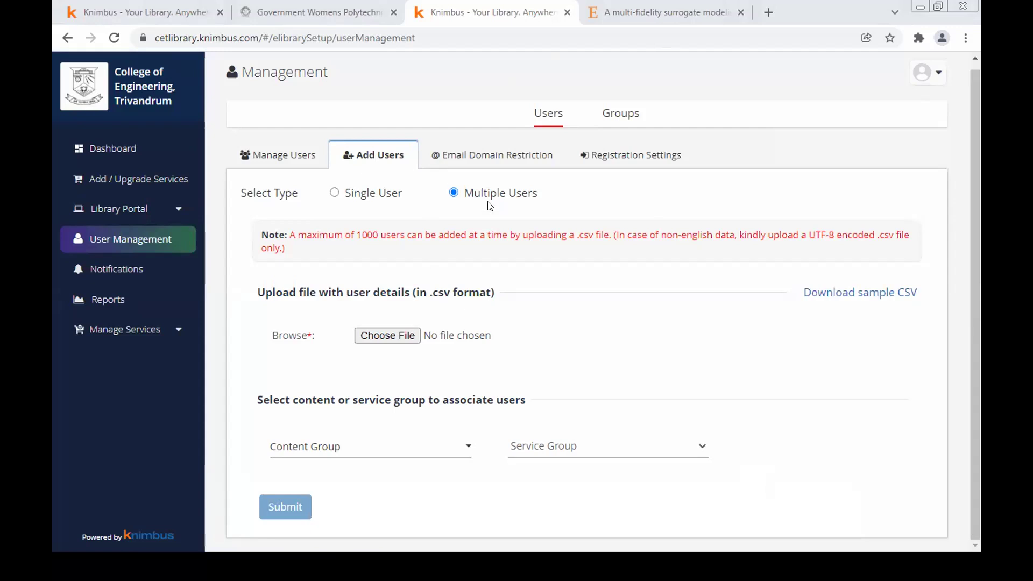
# Step: Open the Users statistics in Reports and expand the Top Users (By Activity) chart to examine user activity
pyautogui.click(120, 303)
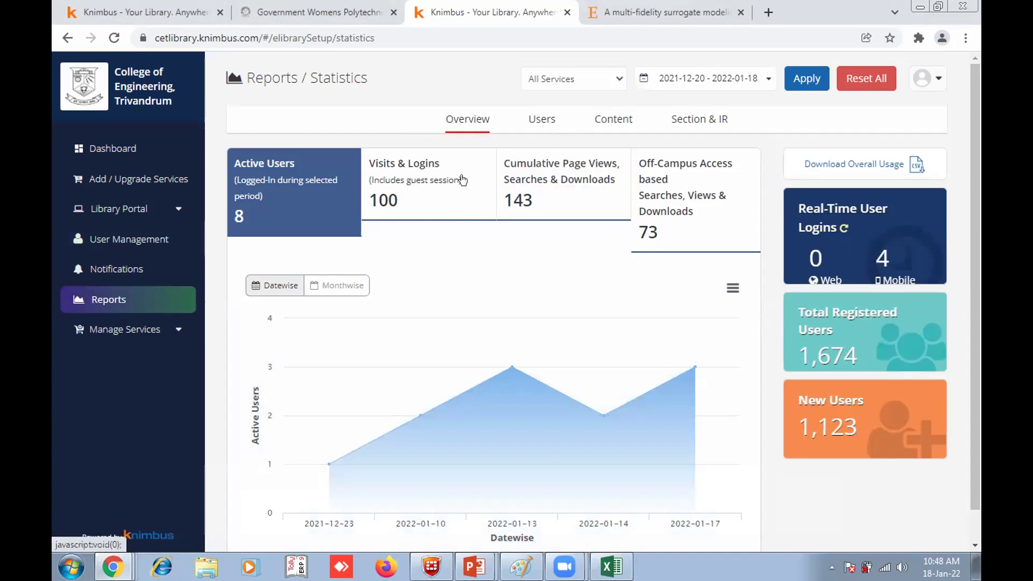
pyautogui.click(544, 124)
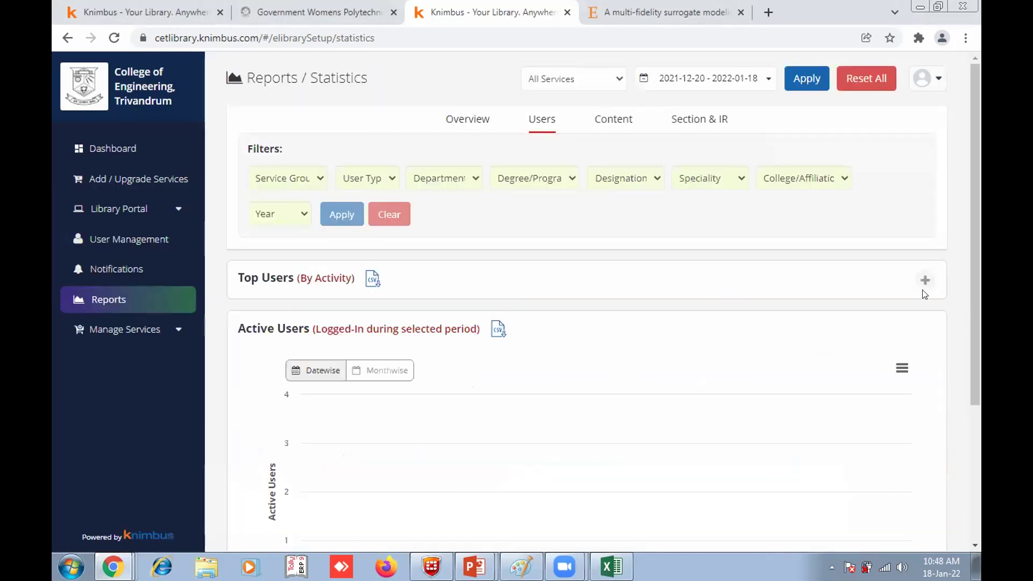
pyautogui.click(925, 280)
pyautogui.scroll(-2, 477, 253)
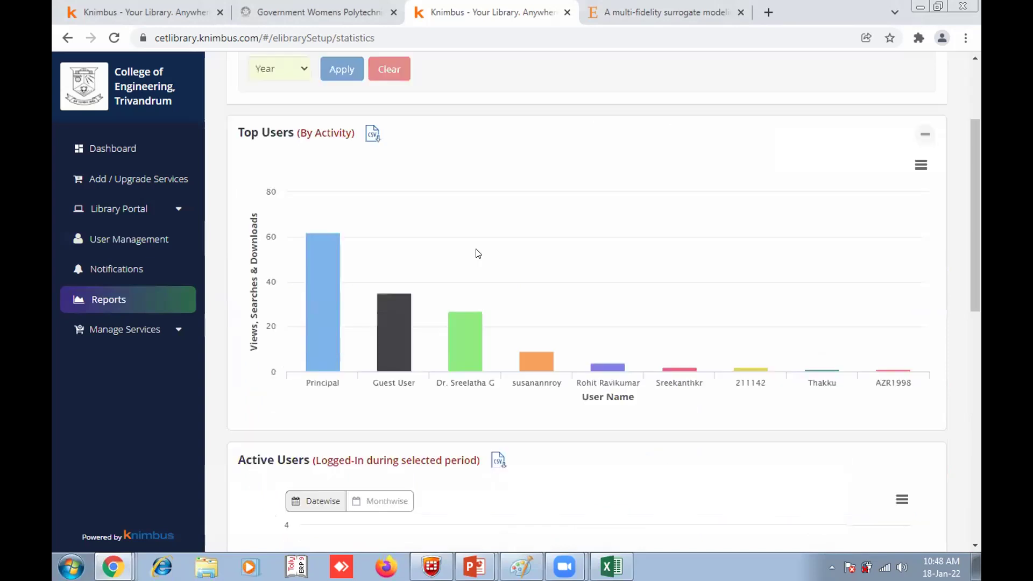
pyautogui.scroll(-1, 729, 346)
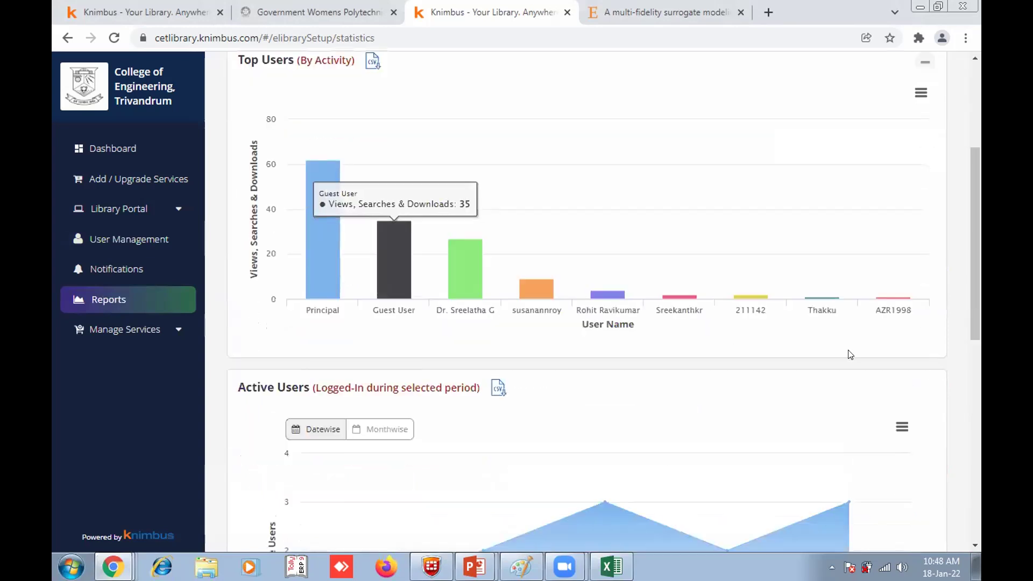
pyautogui.scroll(3, 819, 353)
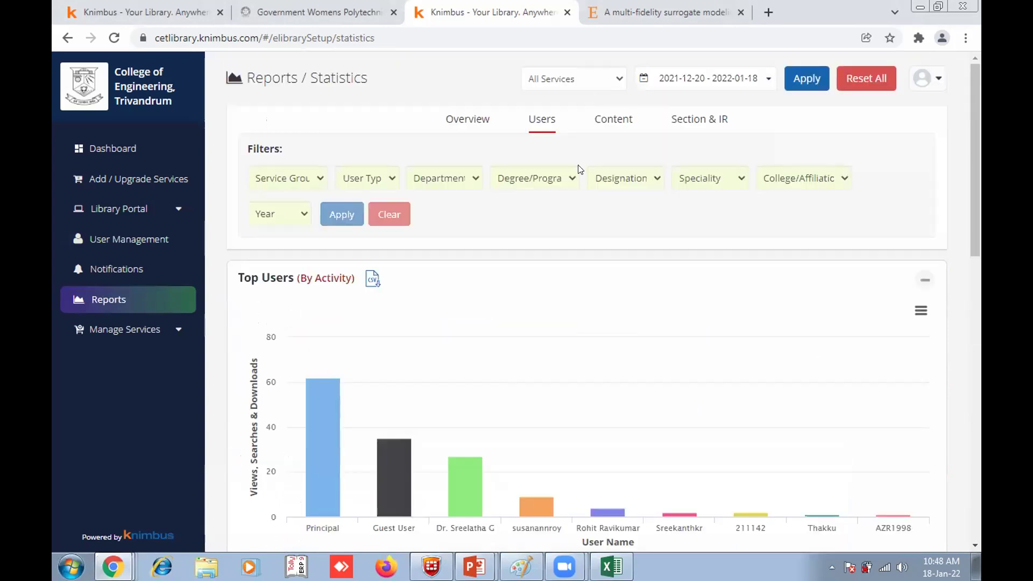
# Step: Open the Content statistics in Reports and examine the By Publishers chart and the By Publications table
pyautogui.click(615, 123)
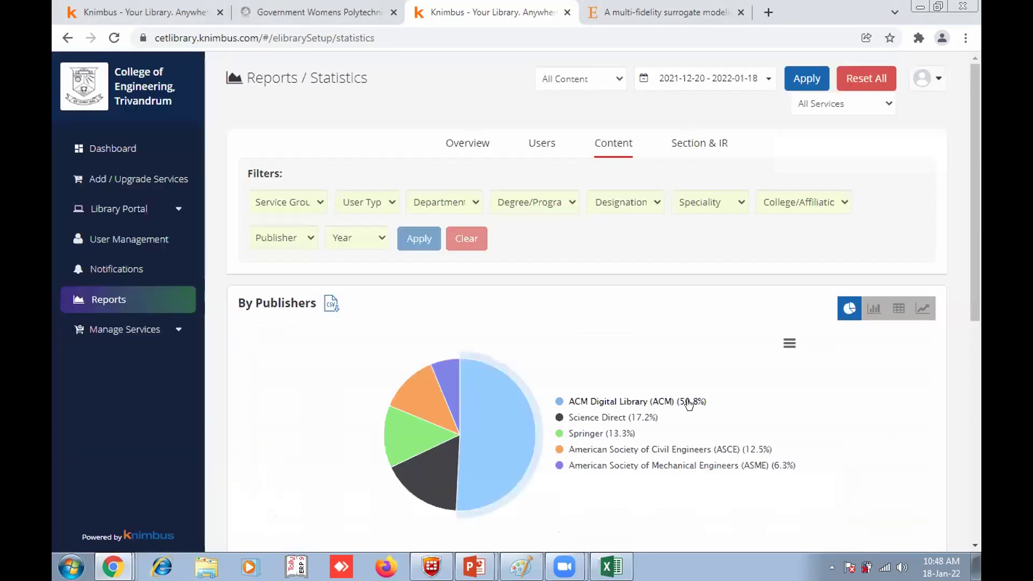
pyautogui.scroll(-2, 627, 331)
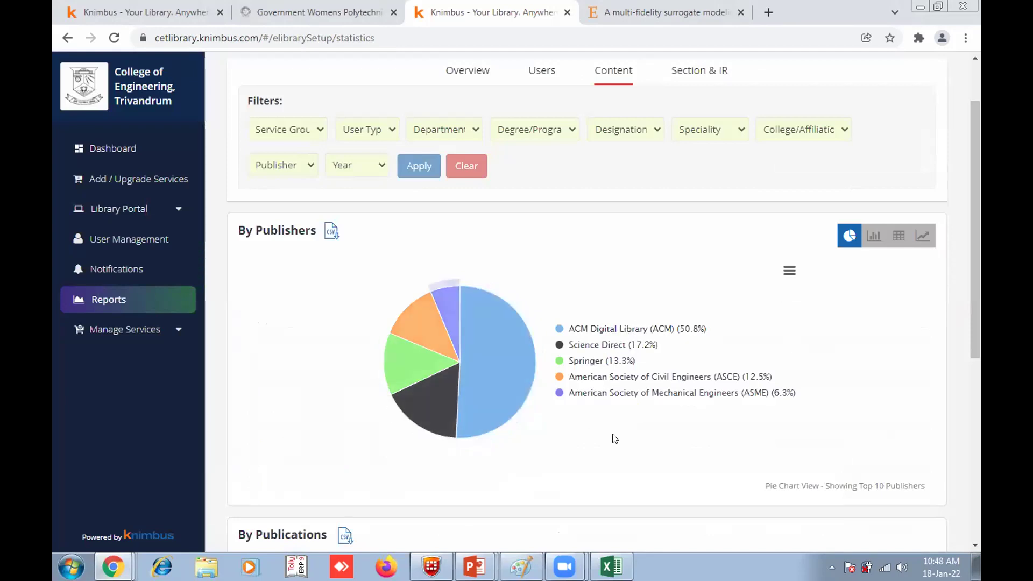
pyautogui.scroll(-3, 568, 366)
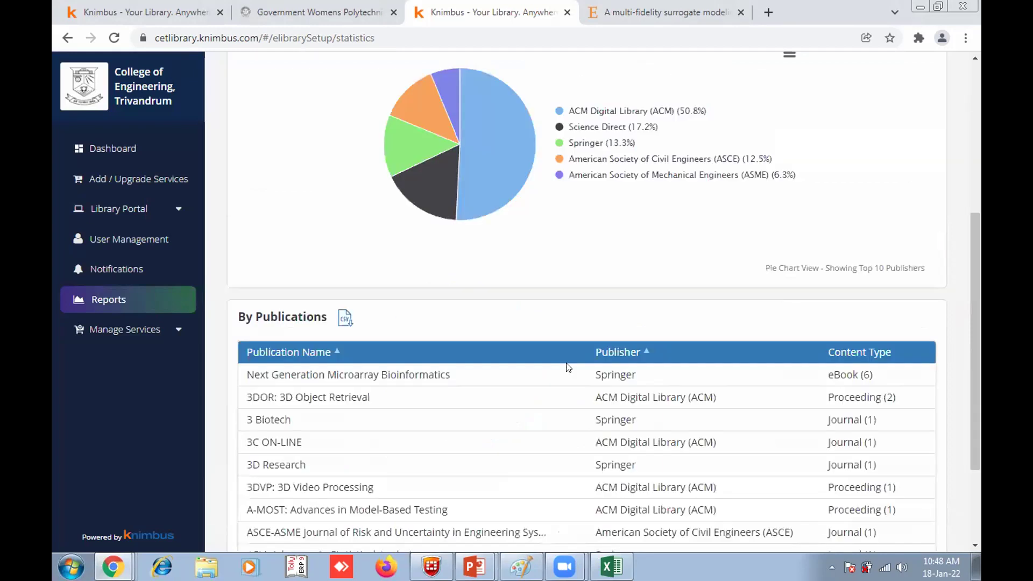
pyautogui.scroll(-1, 571, 362)
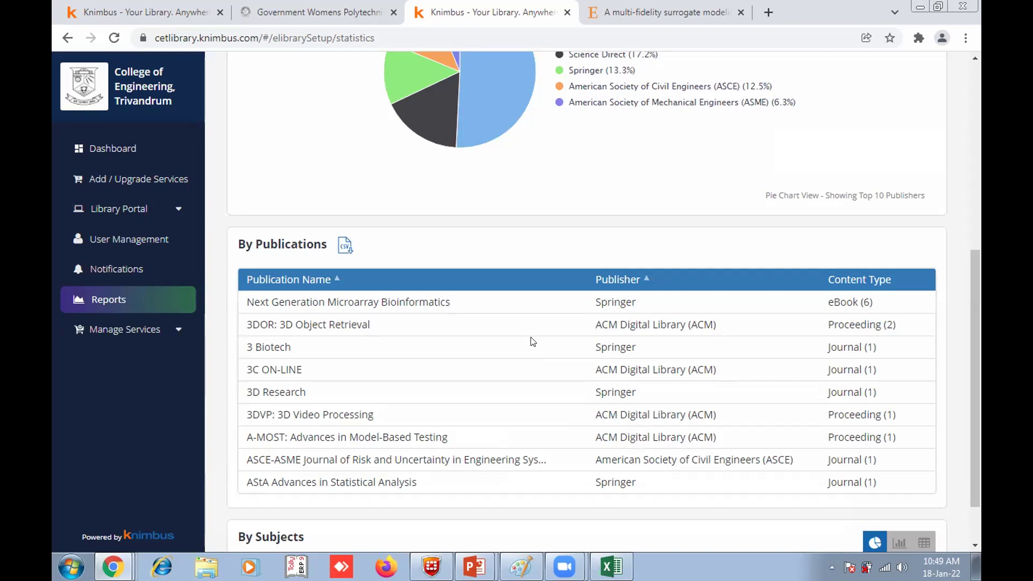
pyautogui.scroll(4, 531, 342)
pyautogui.scroll(3, 532, 342)
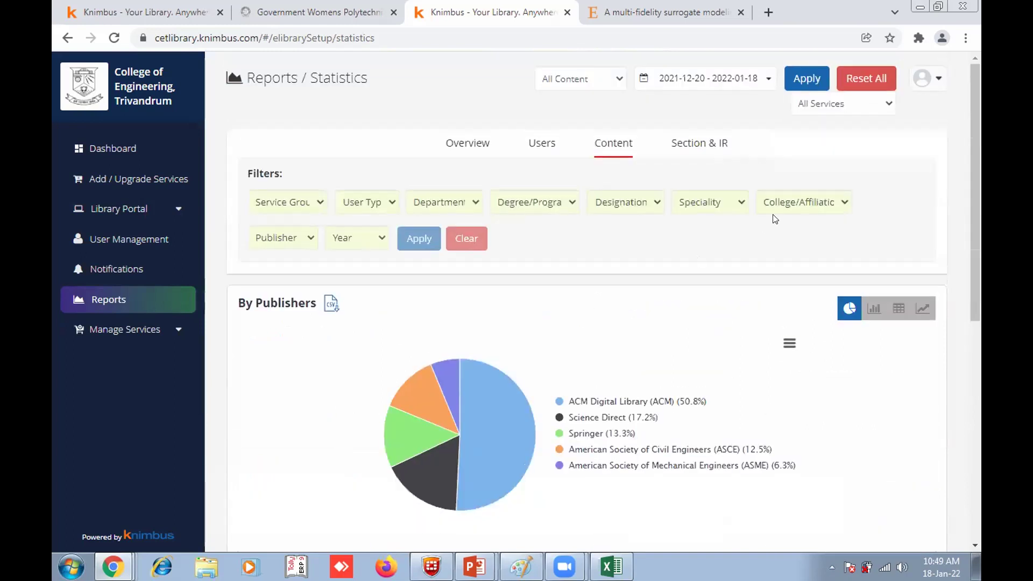
# Step: View the Section & IR statistics in Reports, and open the Section & IR management page of the Library Portal
pyautogui.click(689, 145)
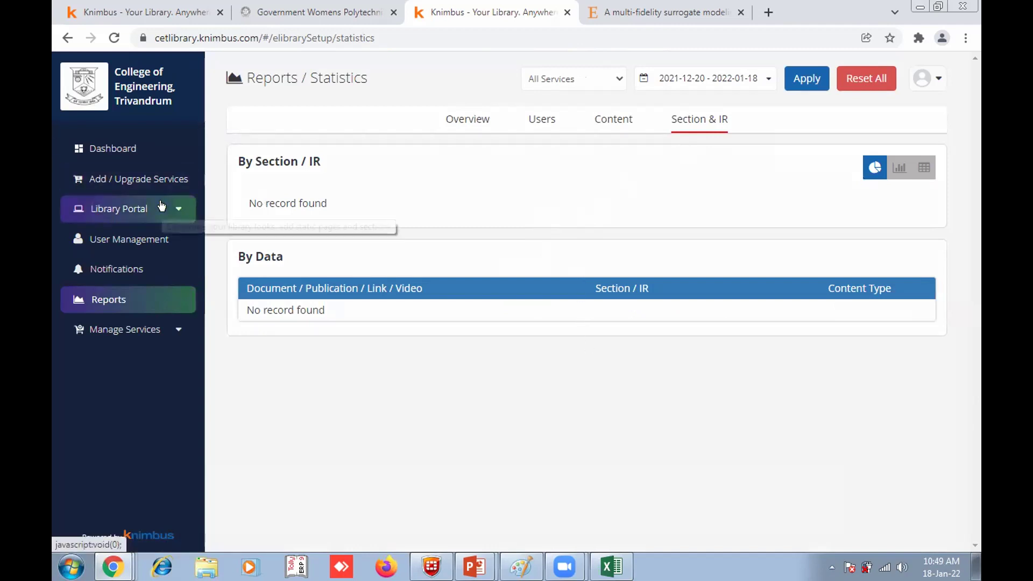
pyautogui.click(117, 210)
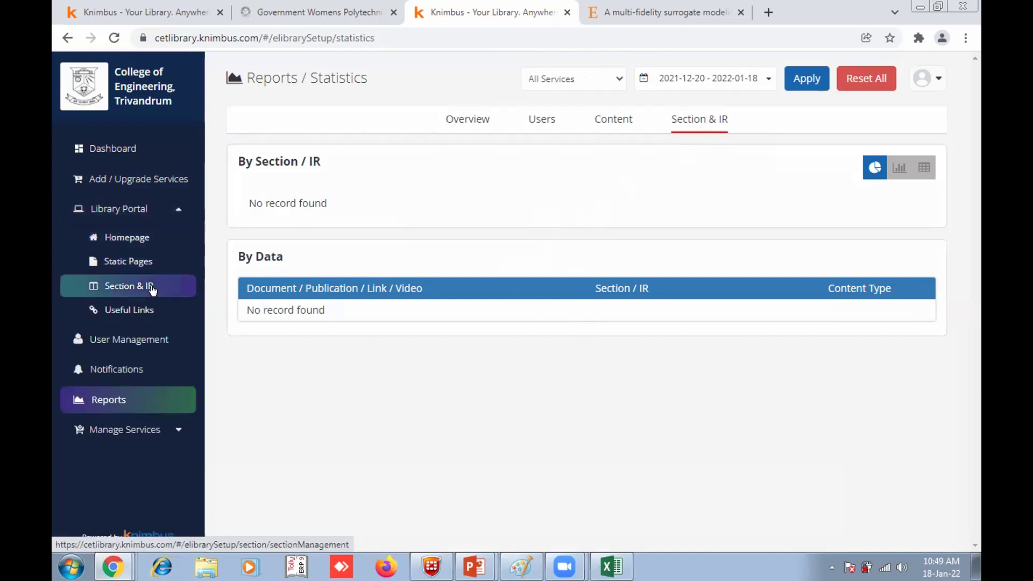
pyautogui.click(121, 289)
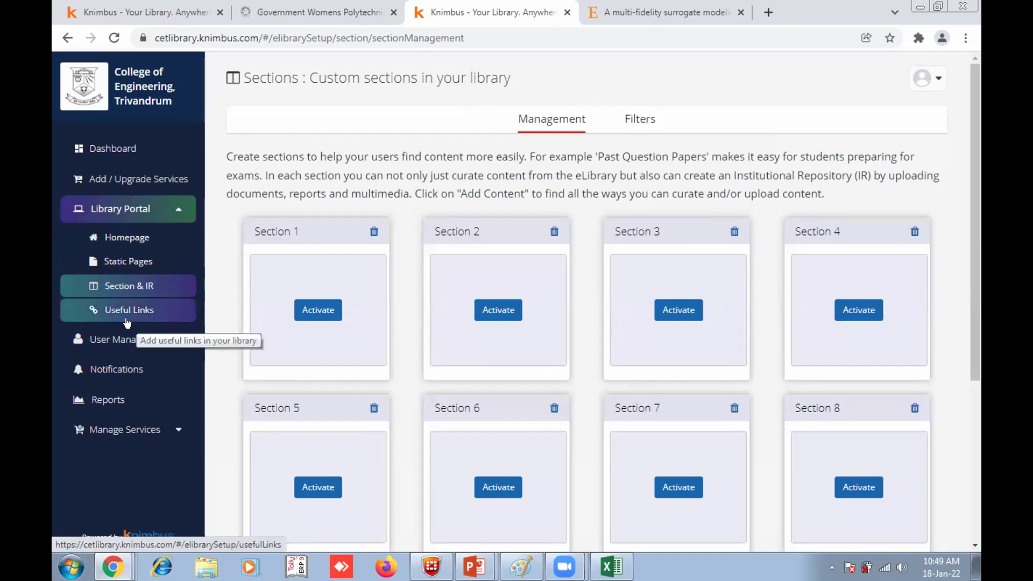
# Step: Open User Management and show the Add Users form for a single user
pyautogui.click(109, 344)
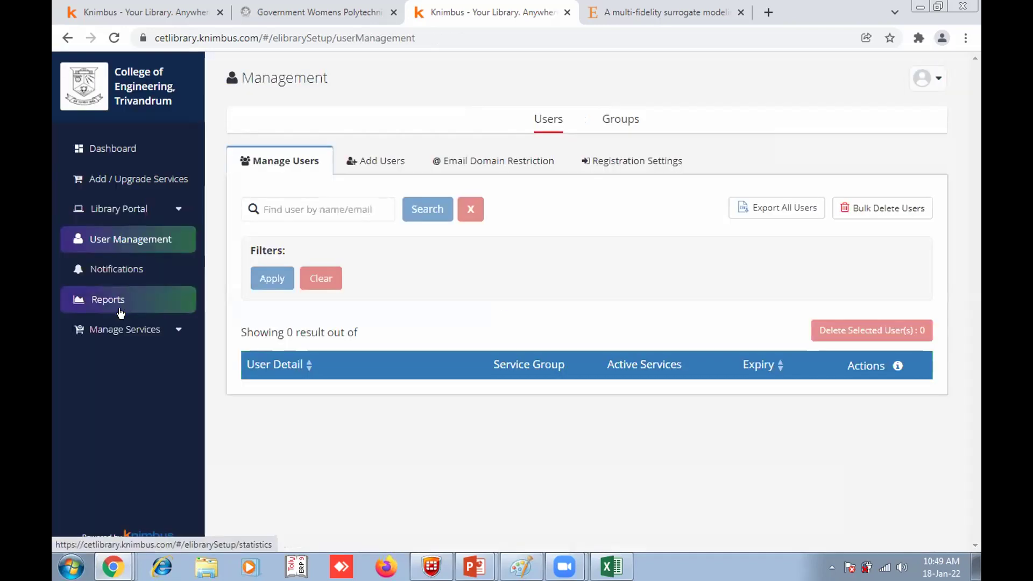
pyautogui.click(122, 250)
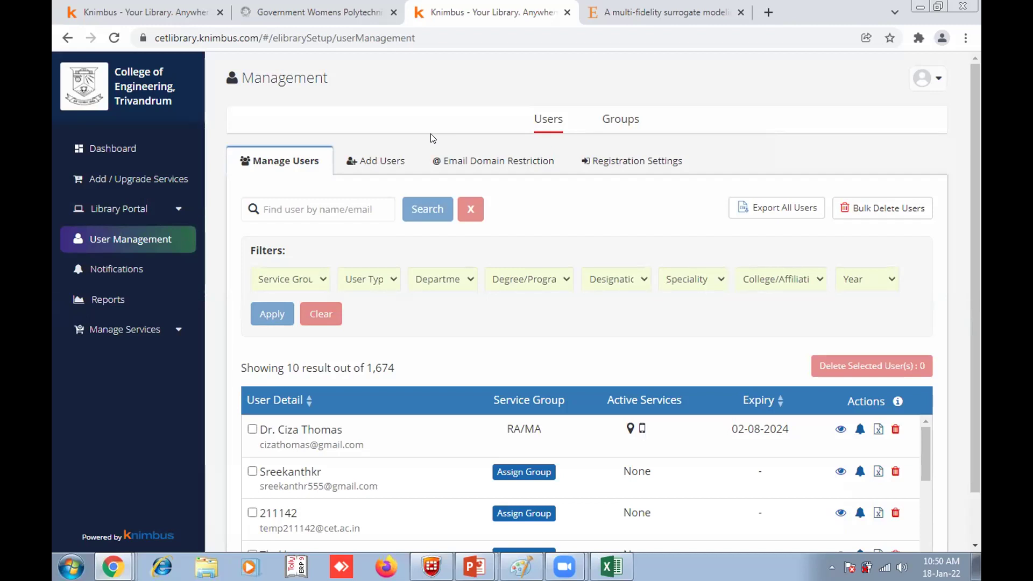
pyautogui.click(382, 161)
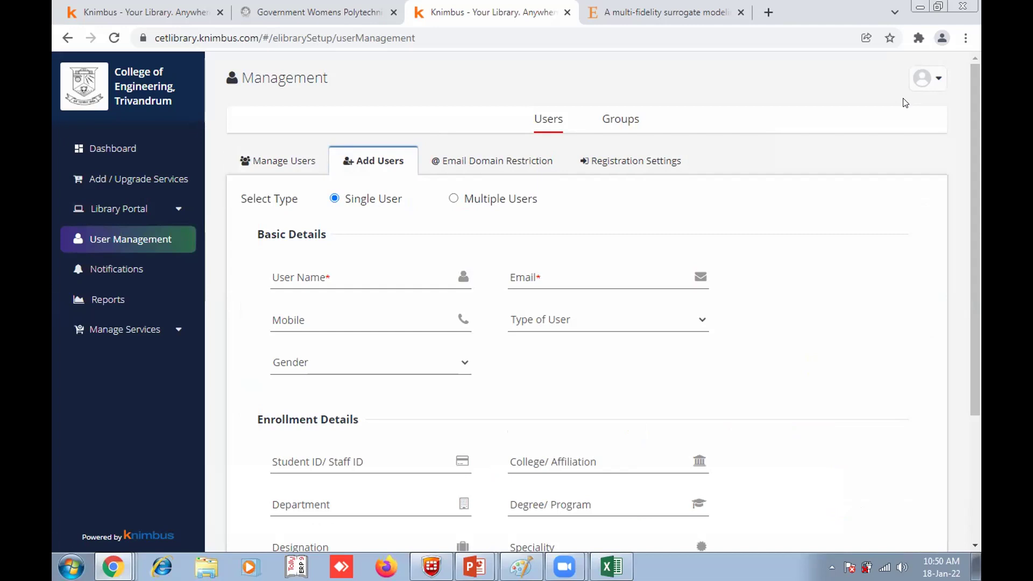
# Step: Go from the librarian dashboard to the College of Engineering, Trivandrum library portal and check the account menu options
pyautogui.click(928, 80)
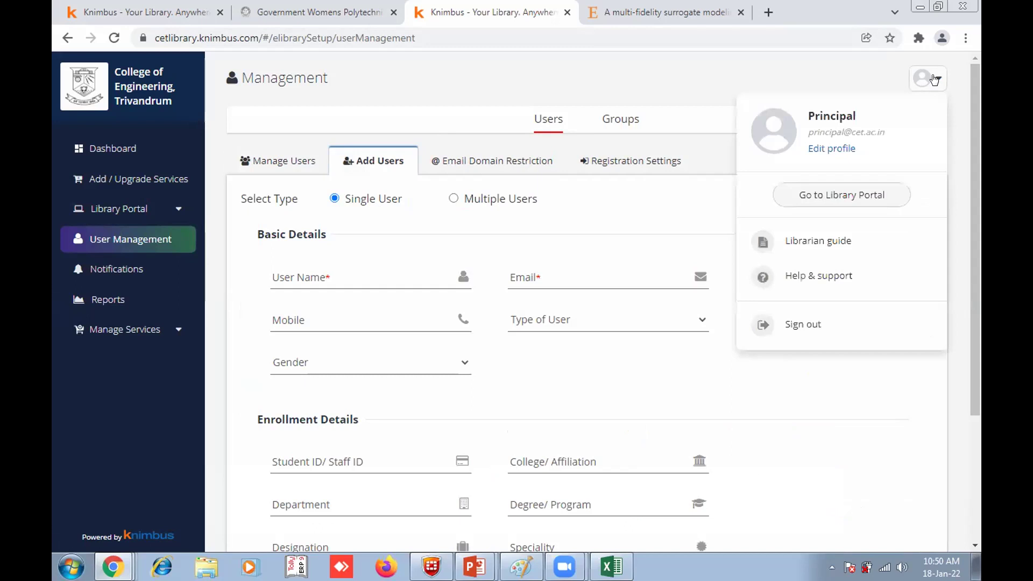
pyautogui.click(861, 195)
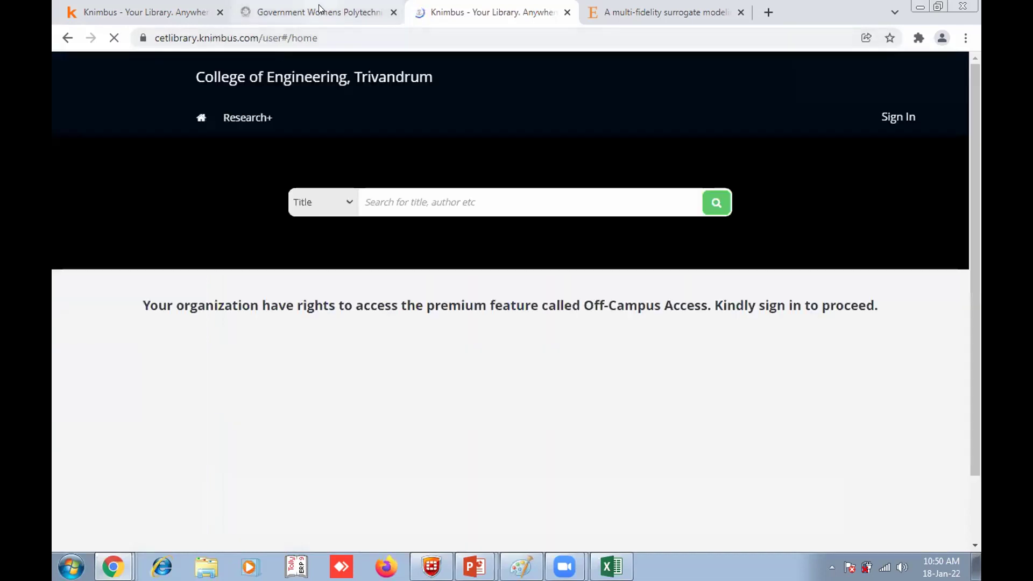
pyautogui.click(320, 11)
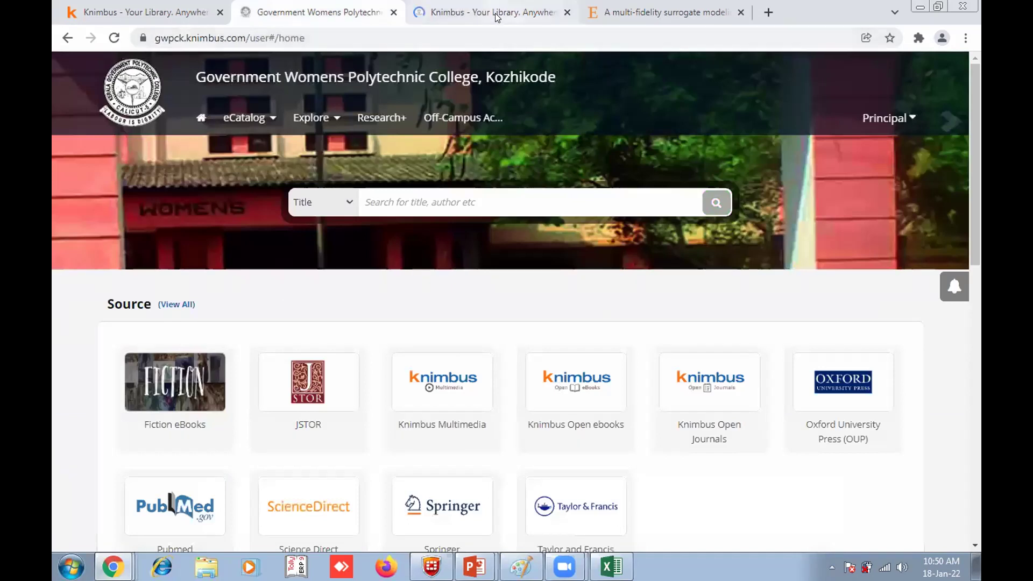
pyautogui.click(496, 16)
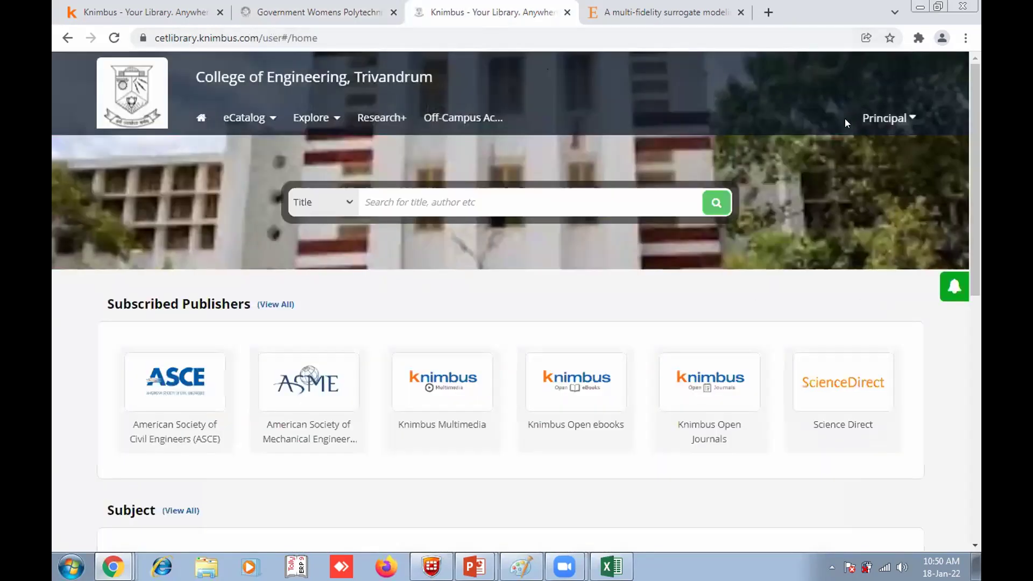
pyautogui.click(894, 117)
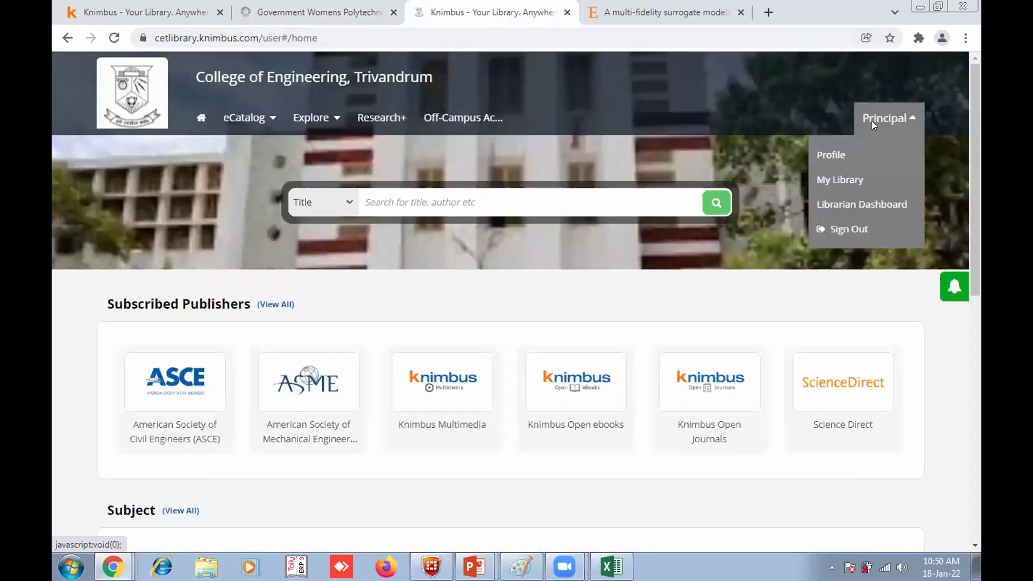
# Step: Open the Off-Campus Access resources, try to open Science Direct from there and close its page
pyautogui.click(460, 117)
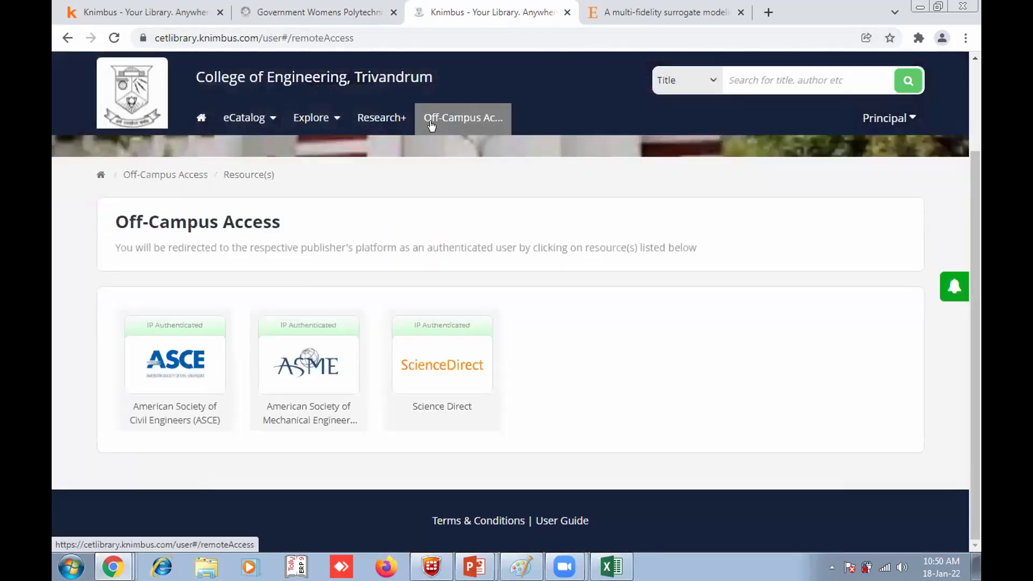
pyautogui.click(449, 366)
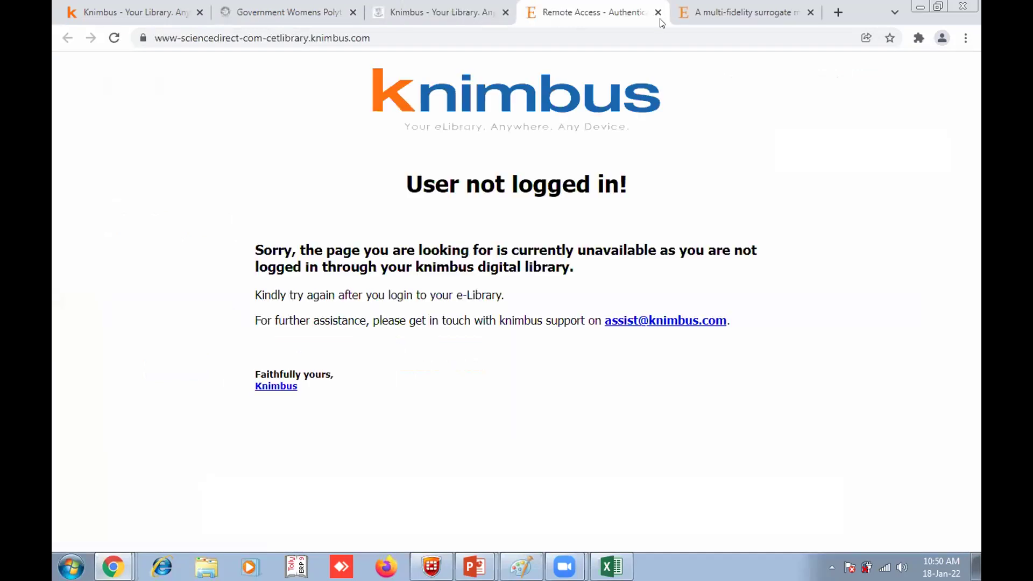
pyautogui.hotkey('ctrl', 'w')
# Step: Return to the Off-Campus Access page of the College of Engineering portal and open the account menu
pyautogui.click(251, 8)
pyautogui.click(441, 16)
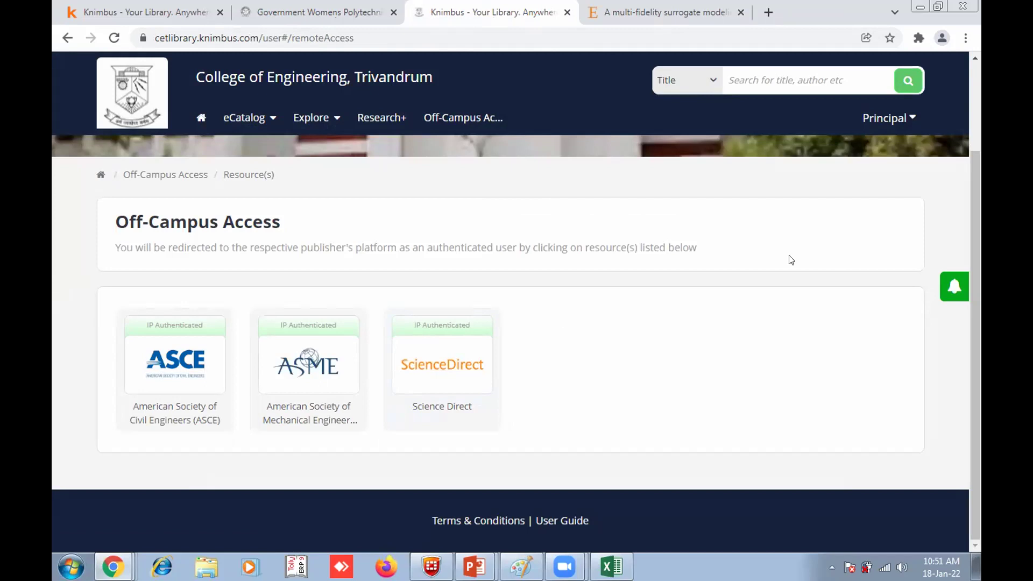
pyautogui.click(901, 114)
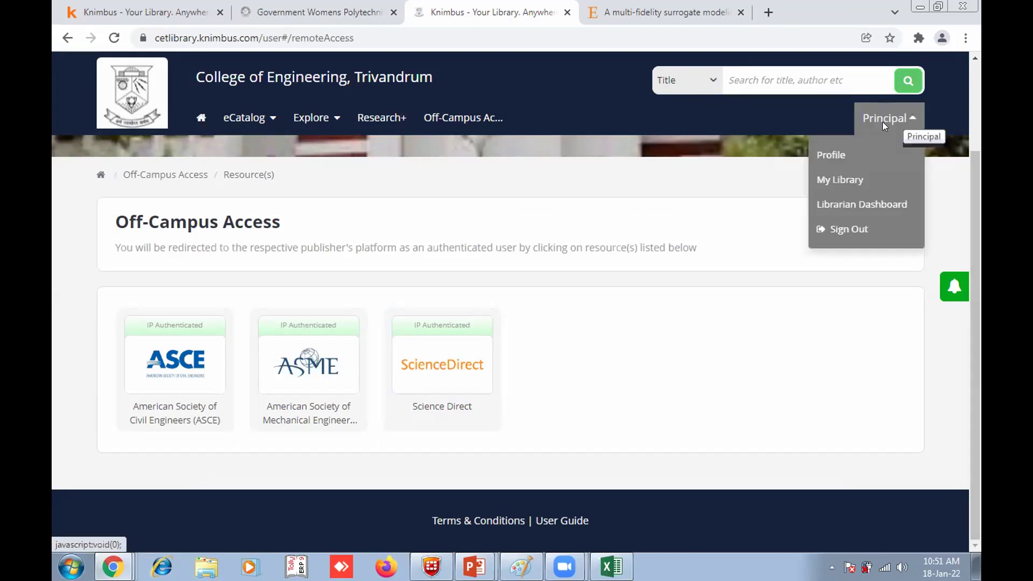